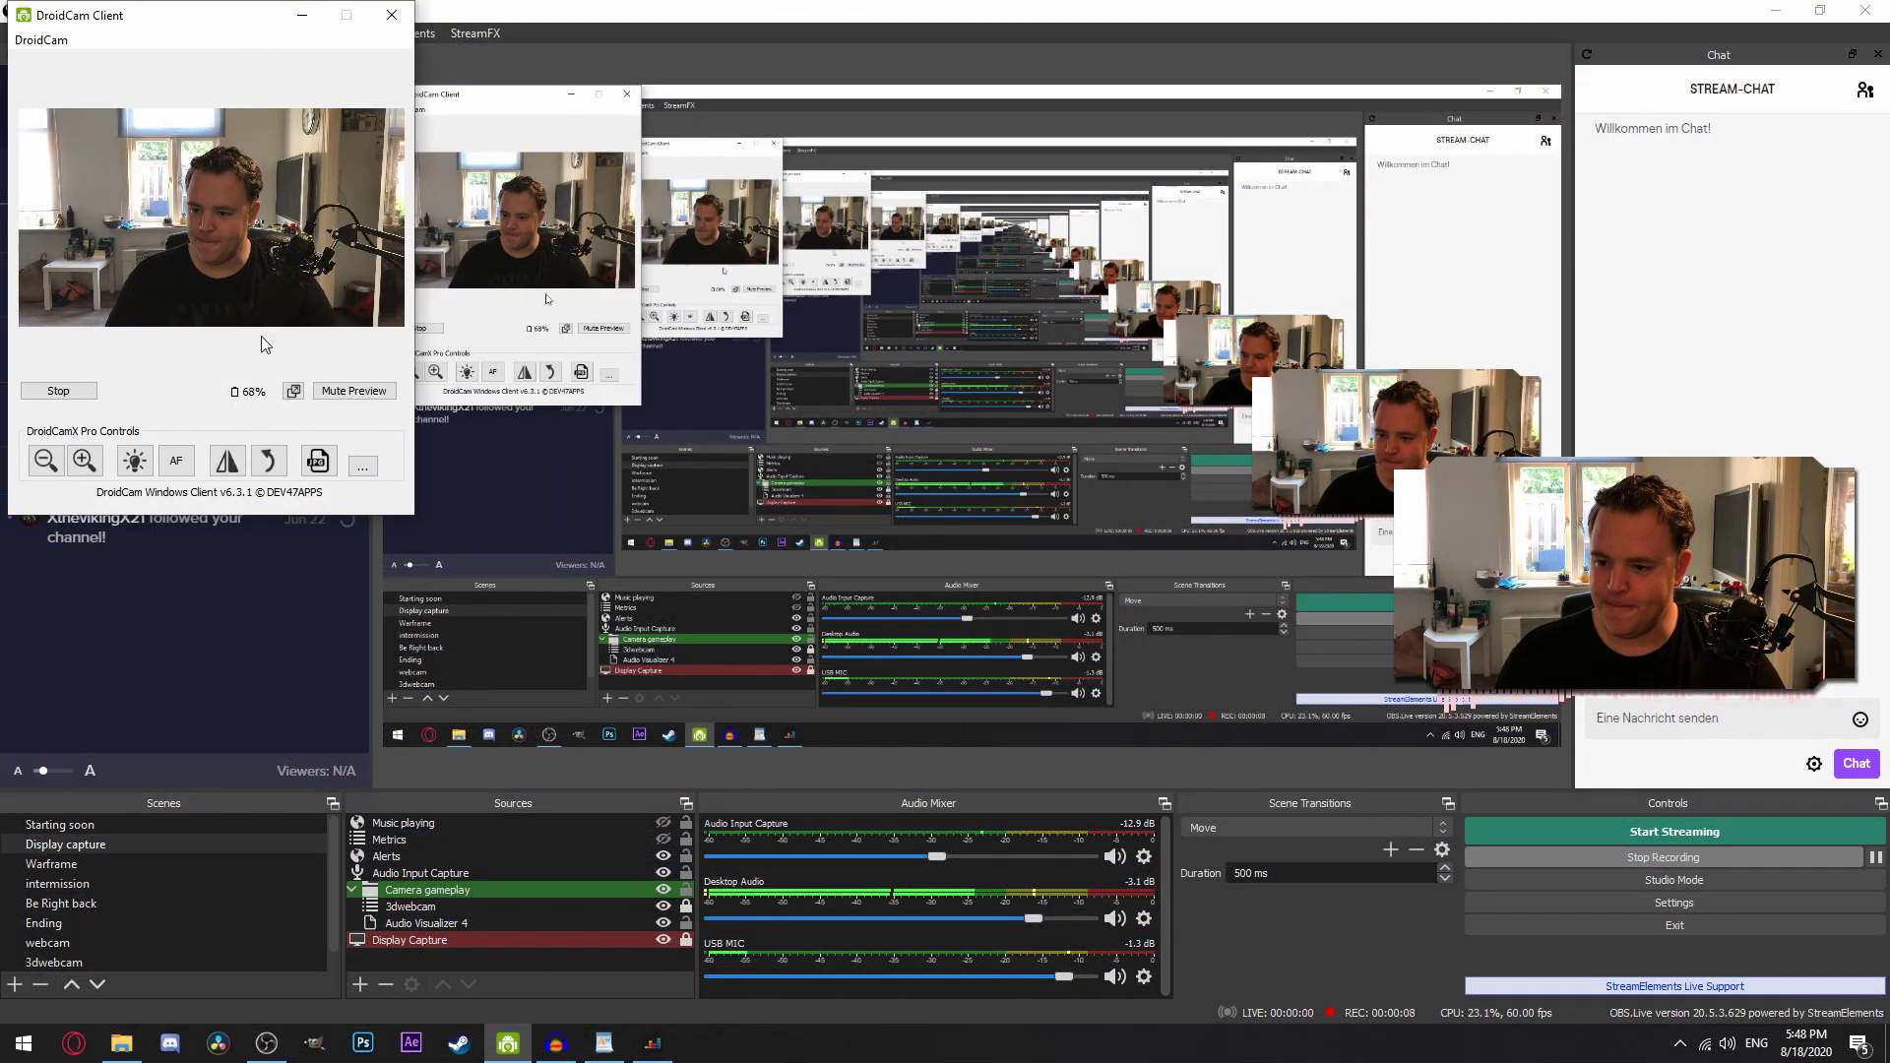
Test the camera zoom in and out, turn on the phone light, and toggle mirroring off again
left_click(84, 460)
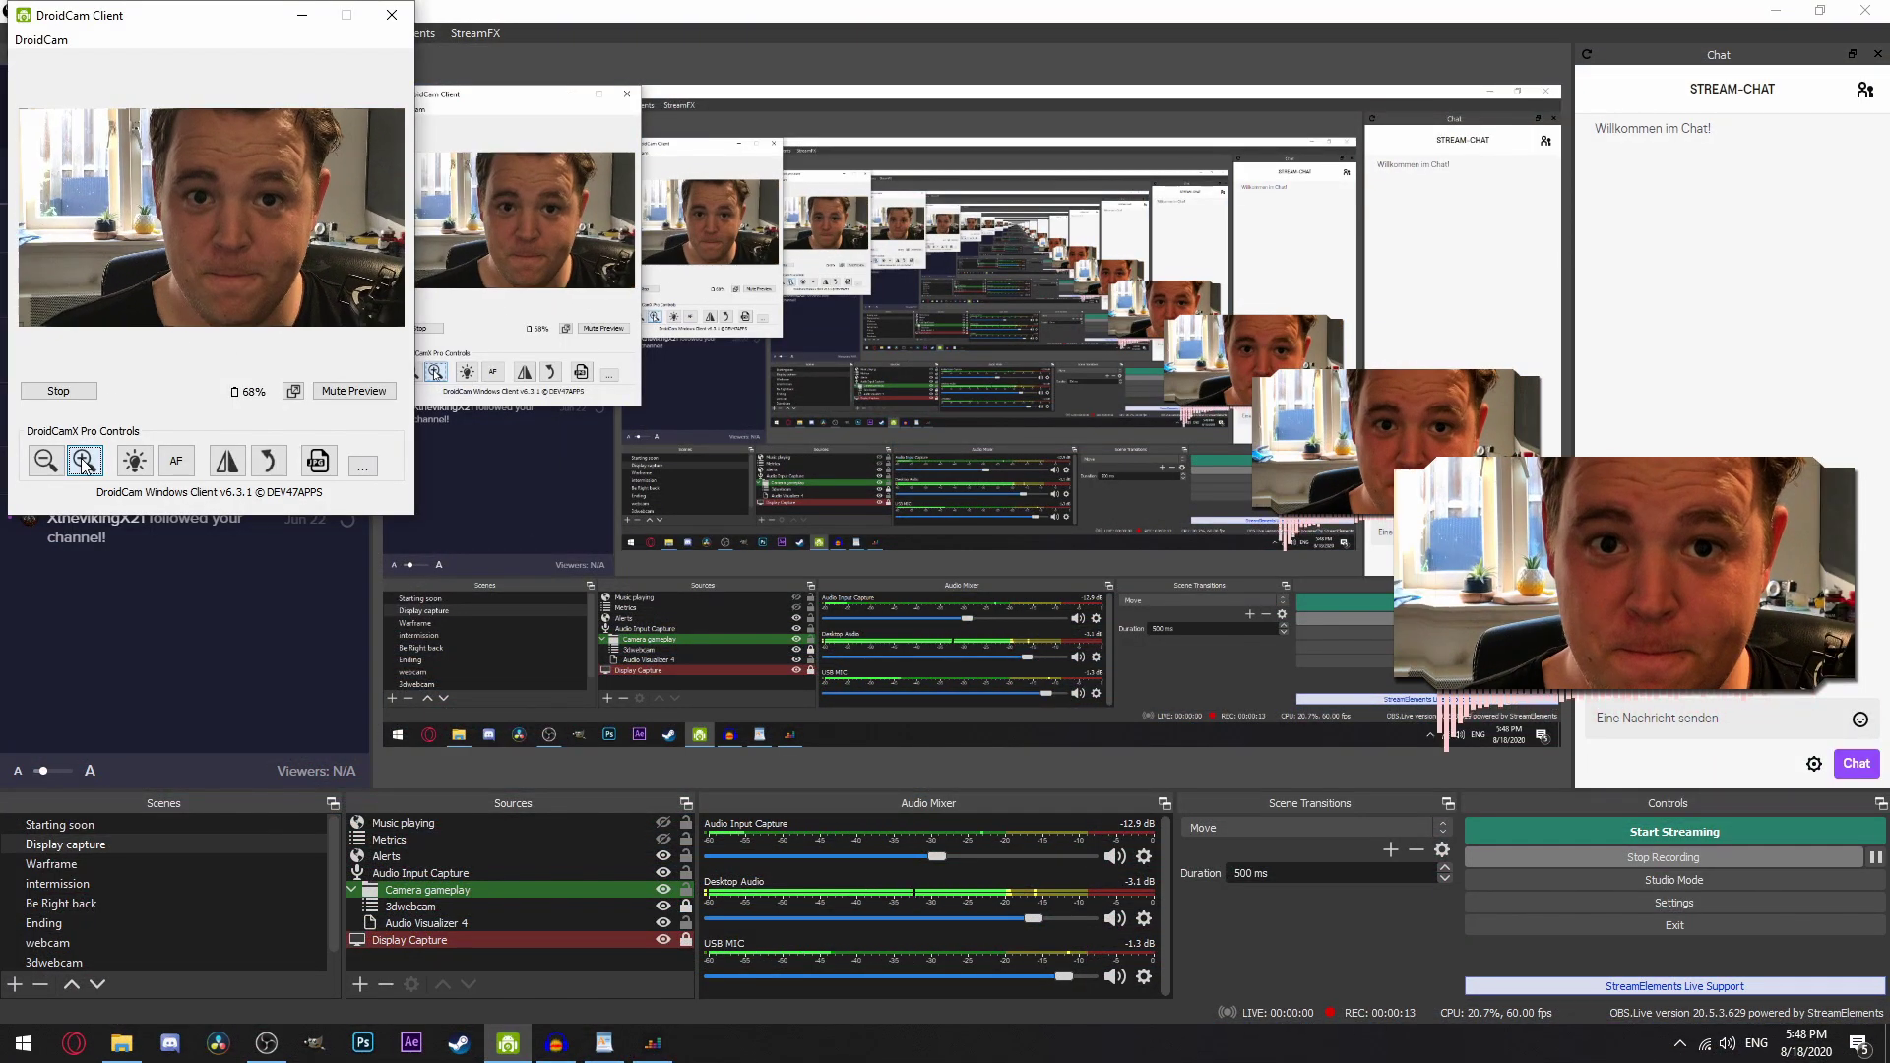
left_click(43, 460)
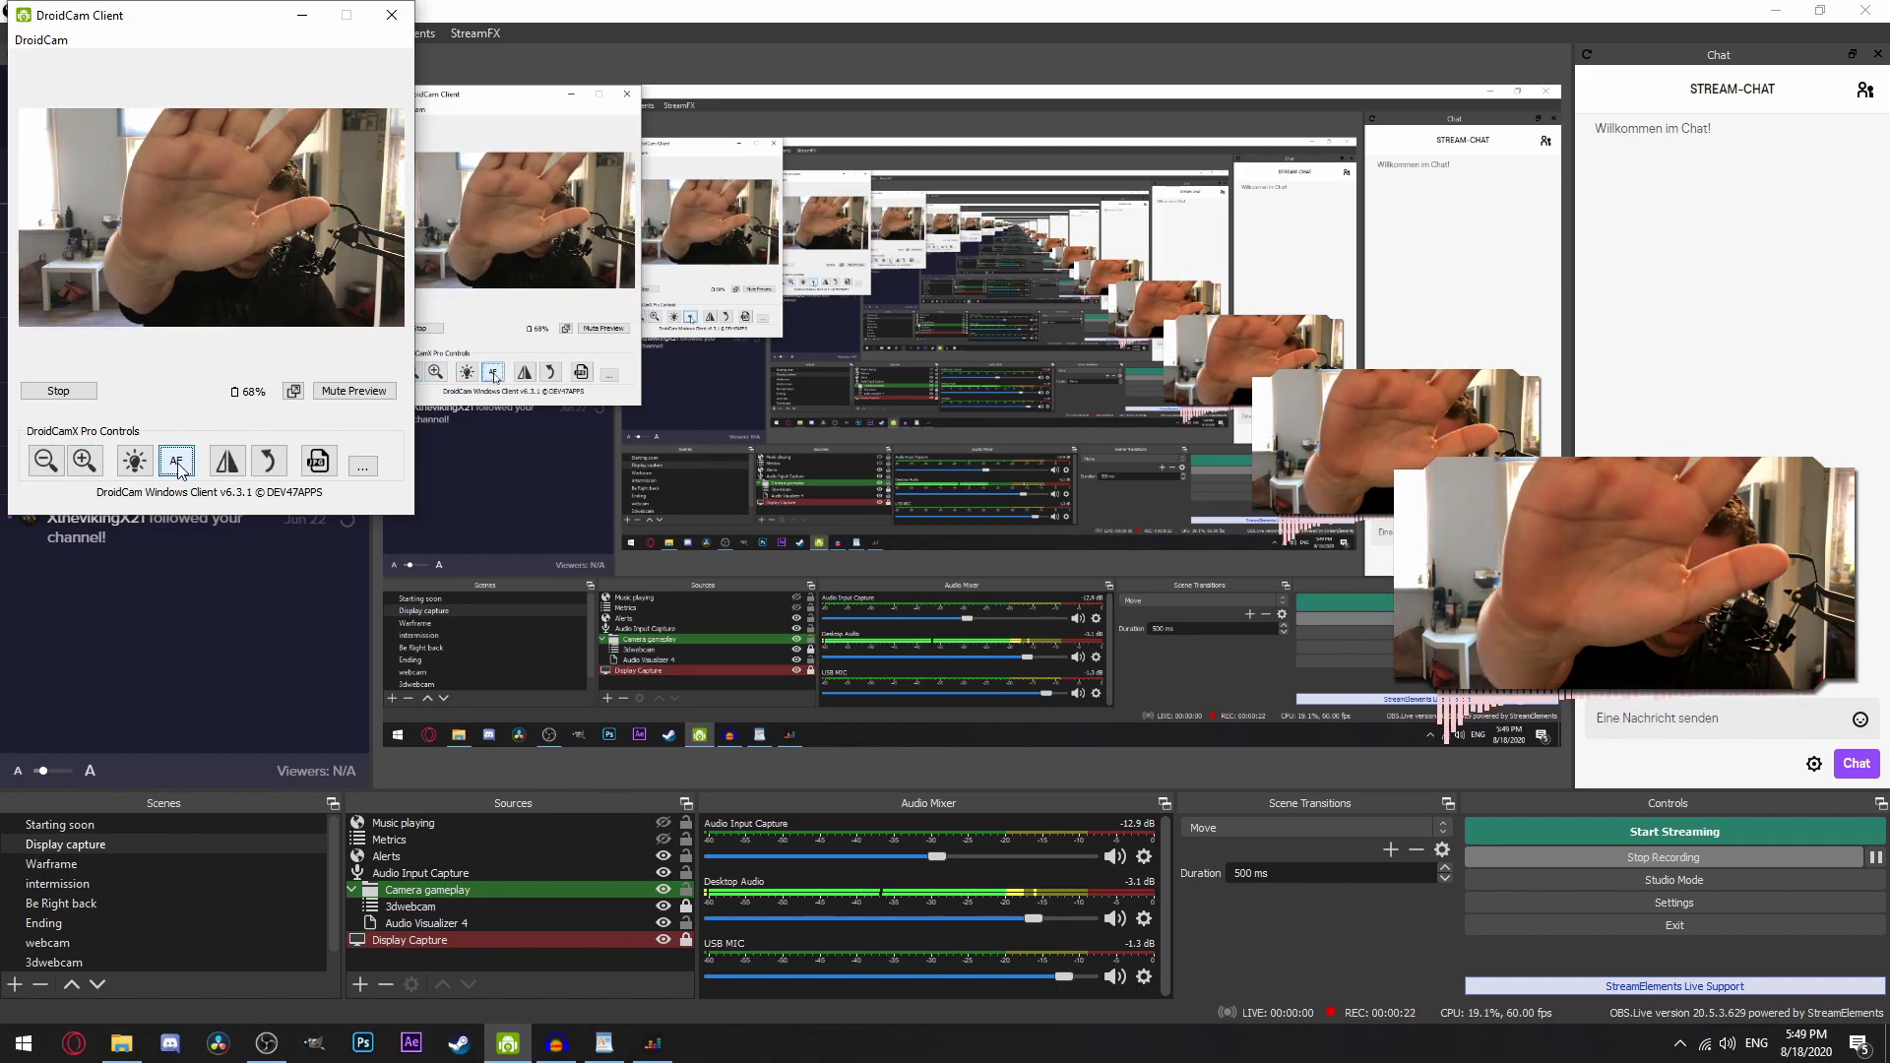
left_click(134, 460)
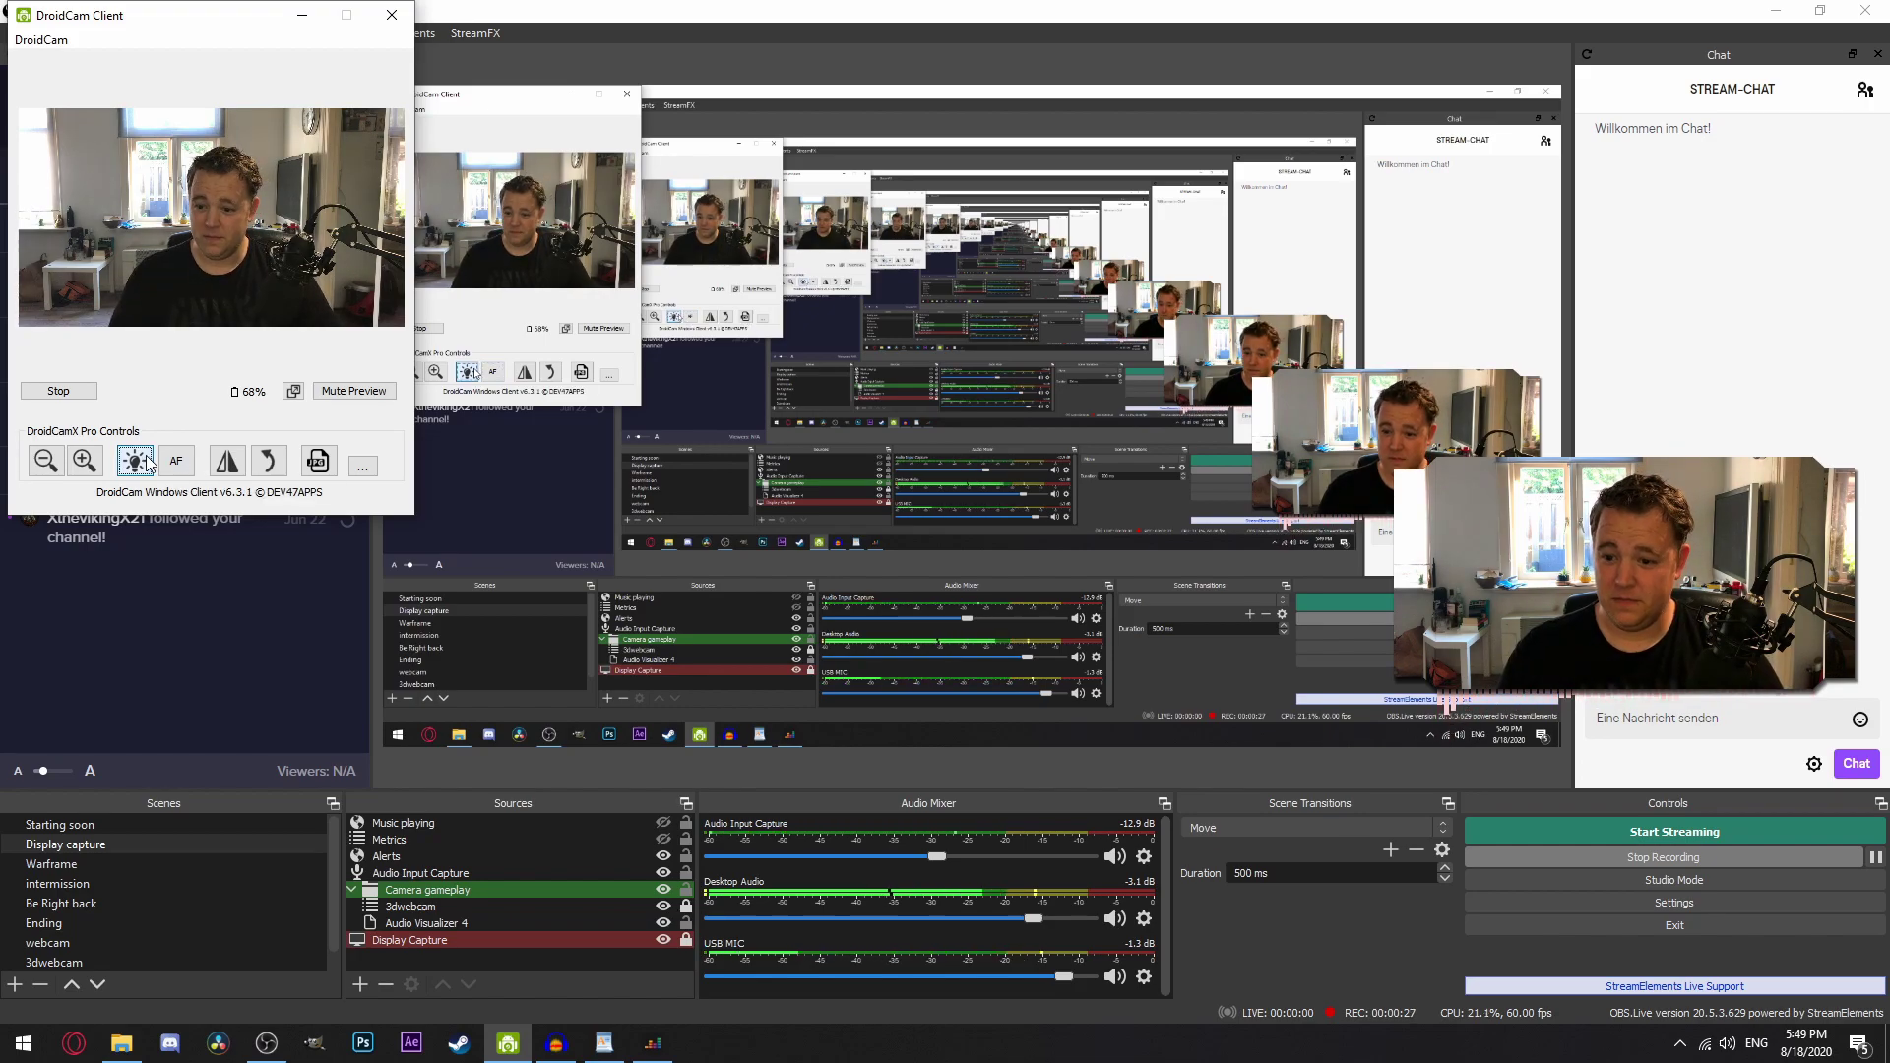
left_click(230, 462)
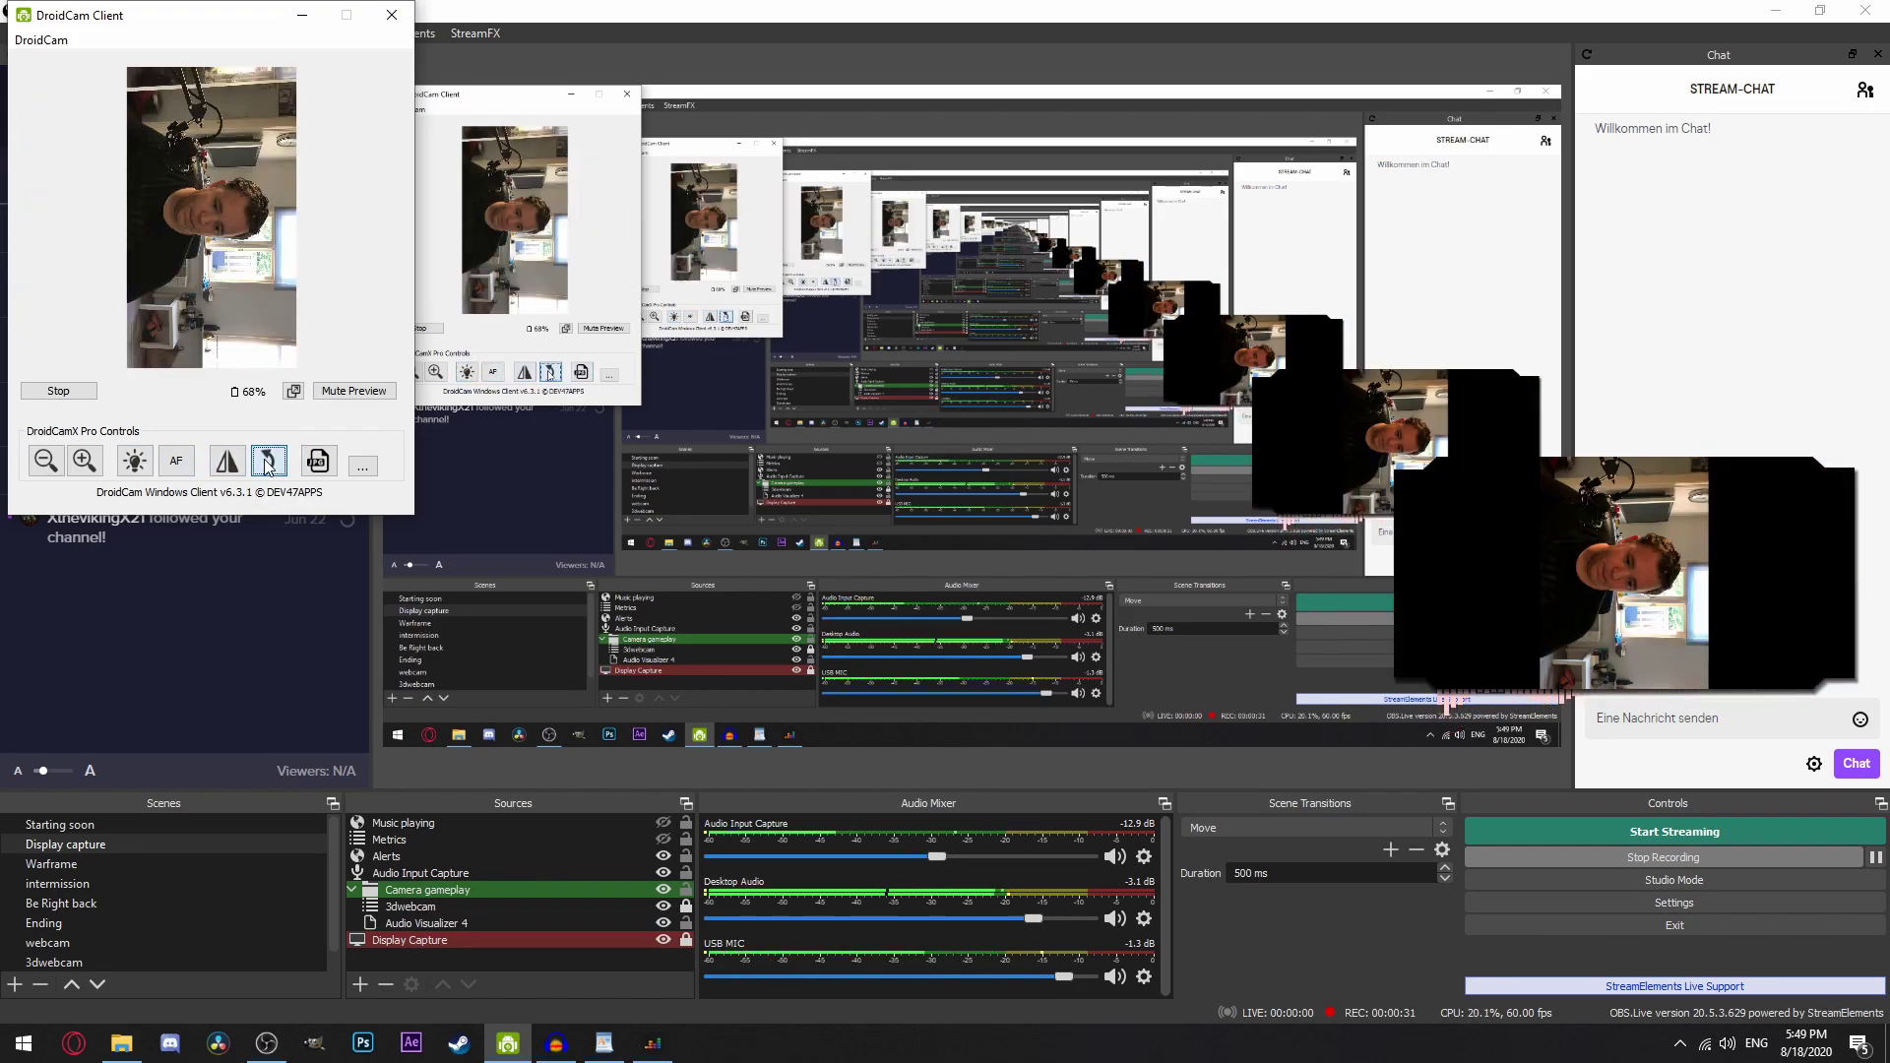
left_click(229, 462)
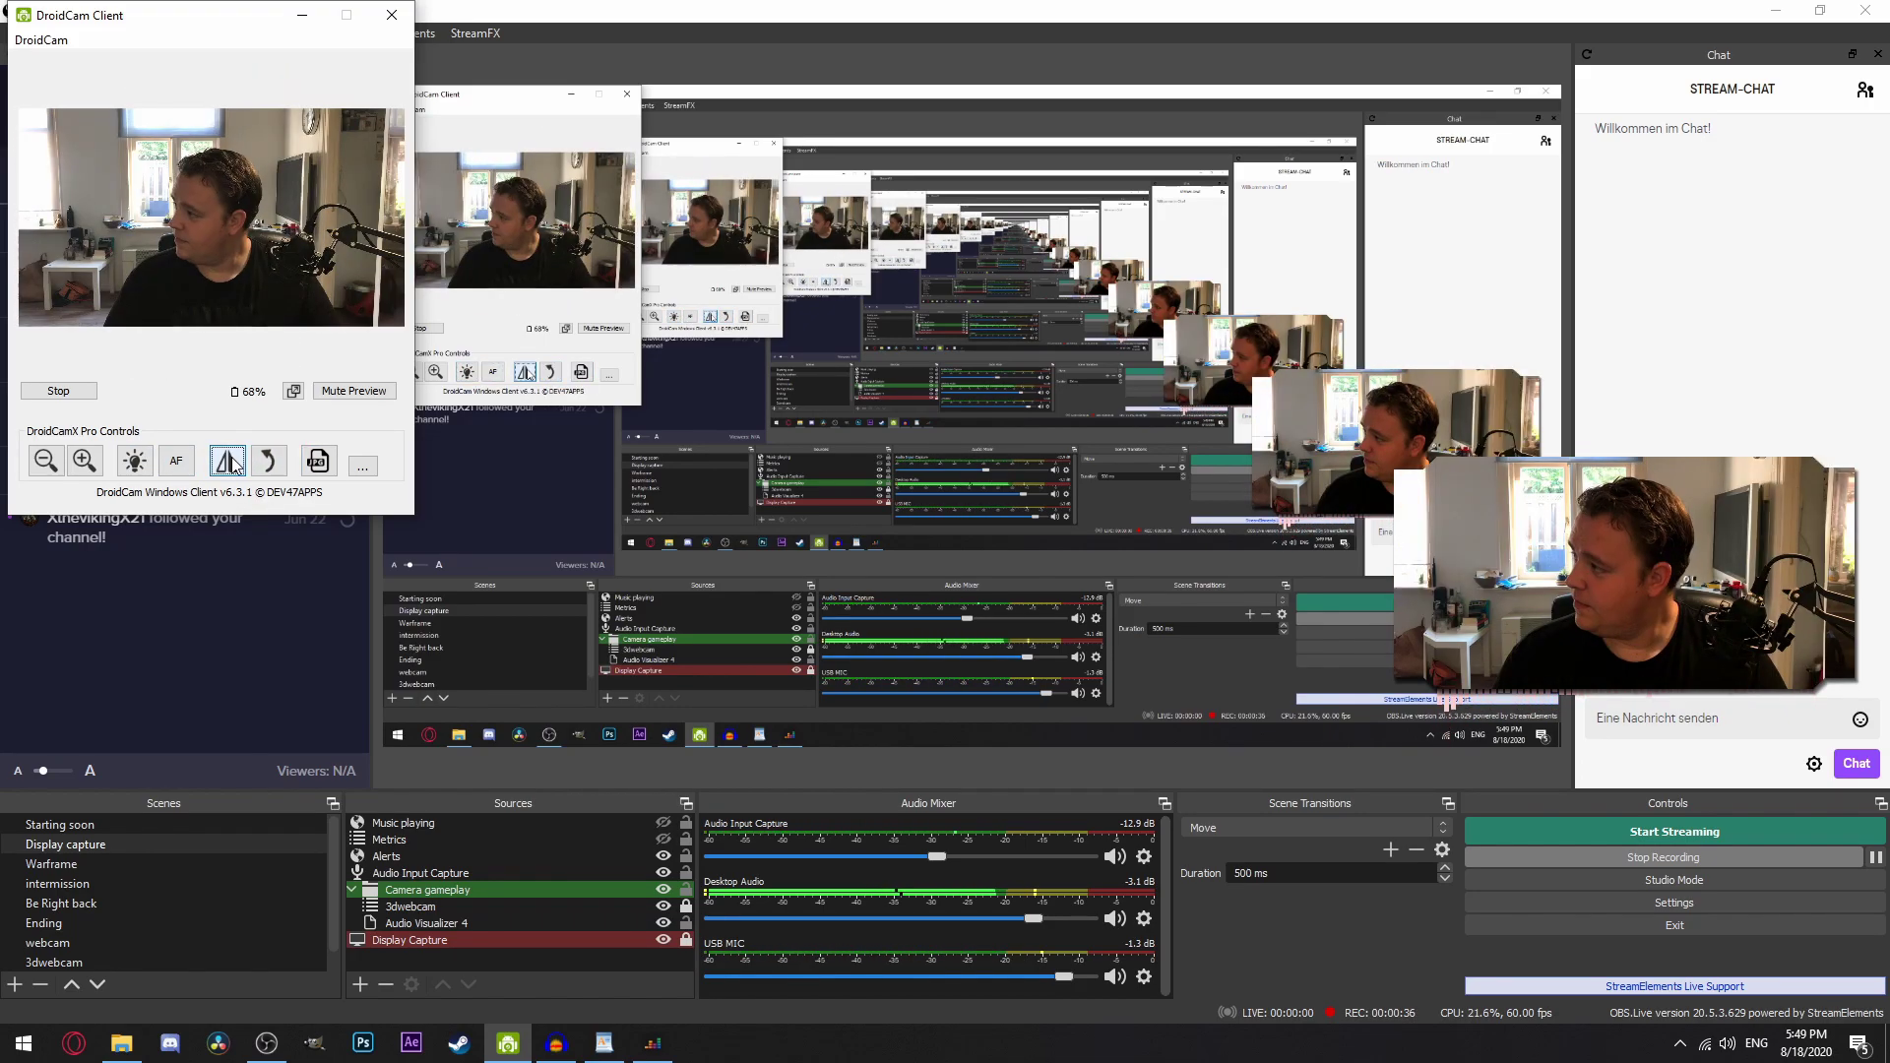
In the camera settings, raise contrast, try white balance presets, and keep white balance on Automatic
left_click(362, 466)
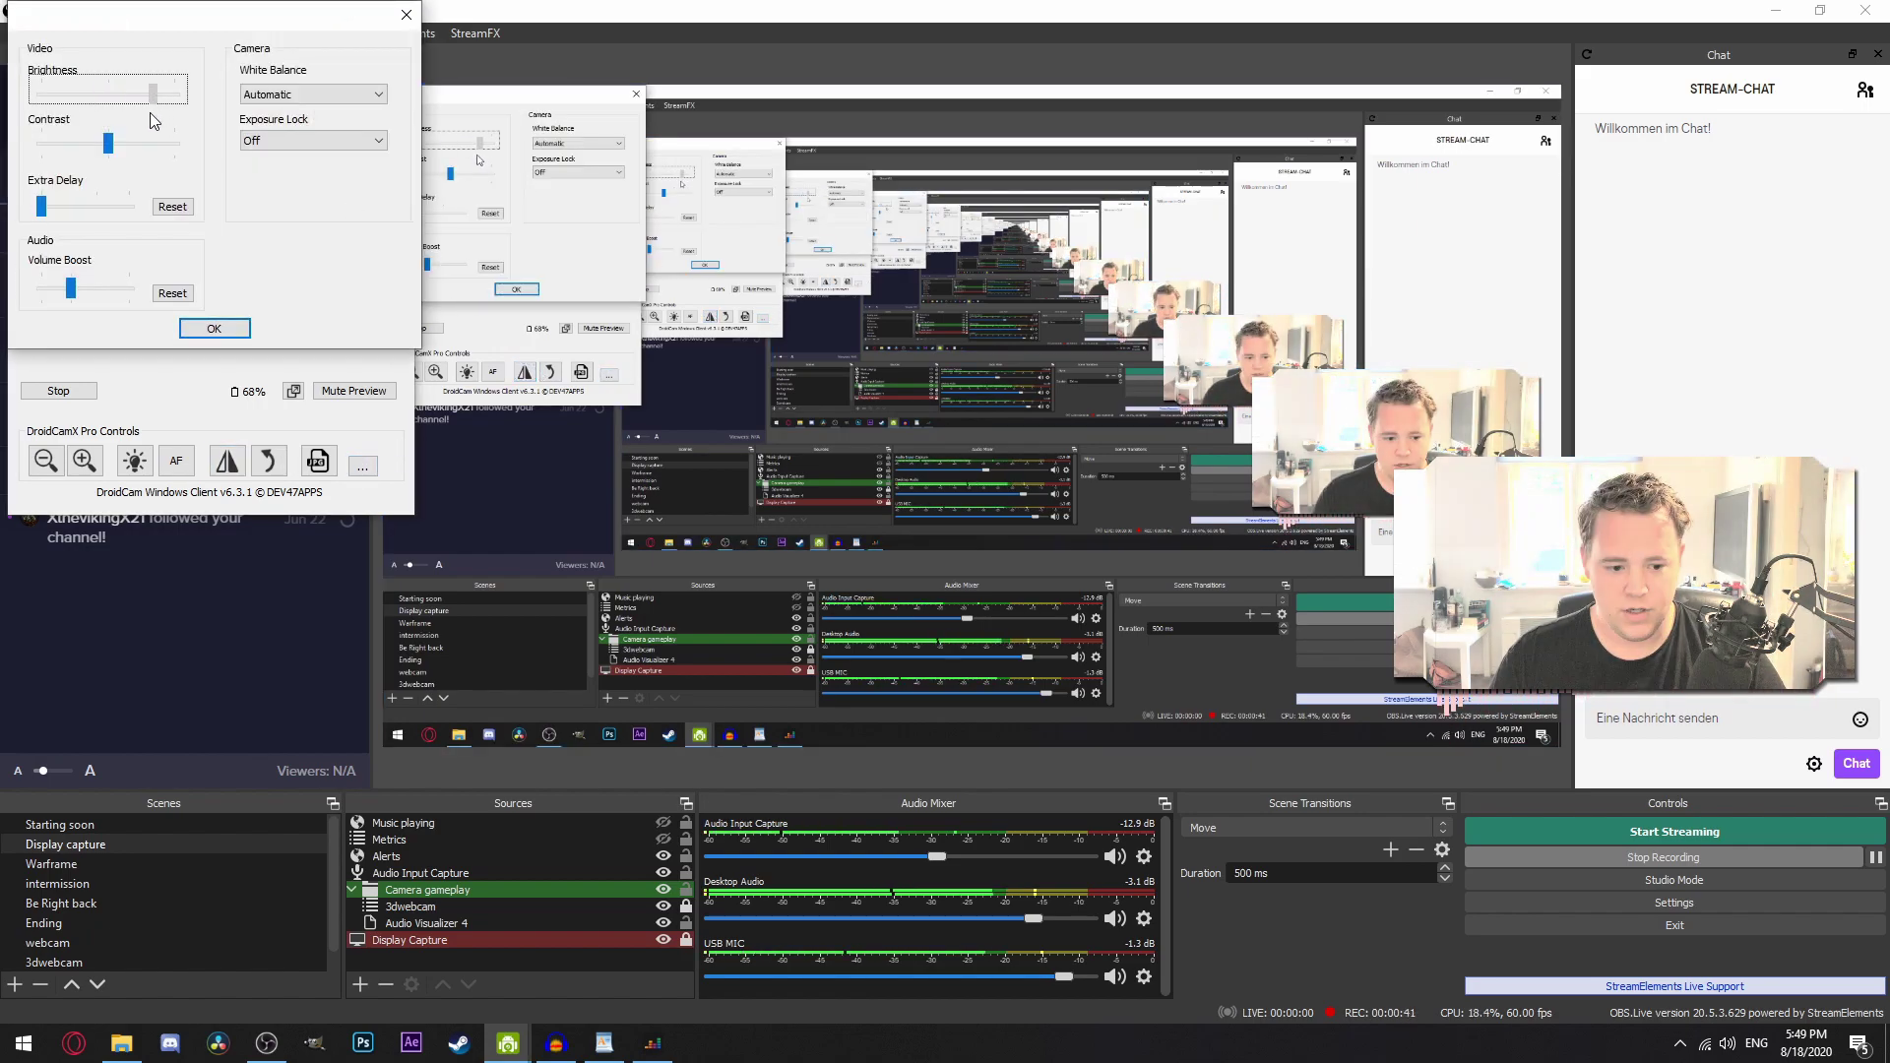
mouse_move(108, 143)
left_mouse_down()
mouse_move(180, 151)
mouse_move(109, 170)
left_mouse_up()
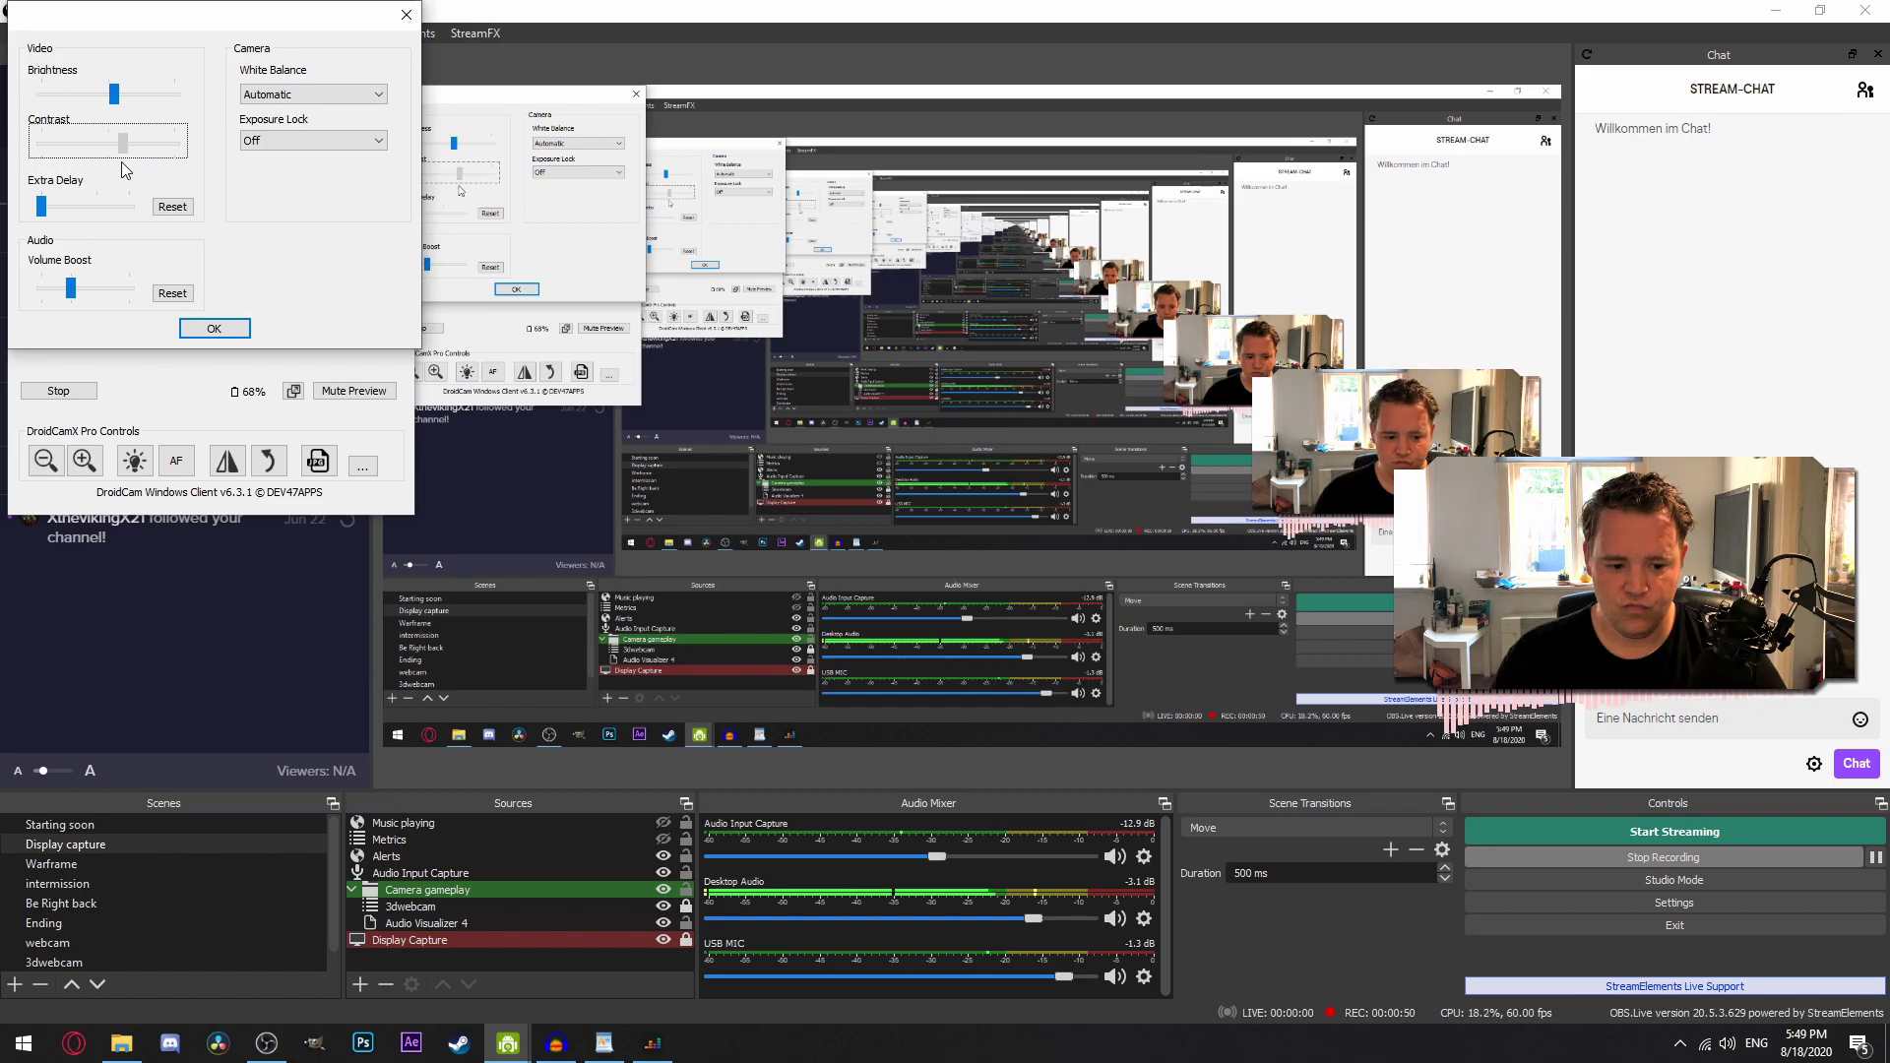
left_click(313, 93)
left_click(288, 139)
left_click(313, 94)
left_click(338, 108)
left_click(325, 94)
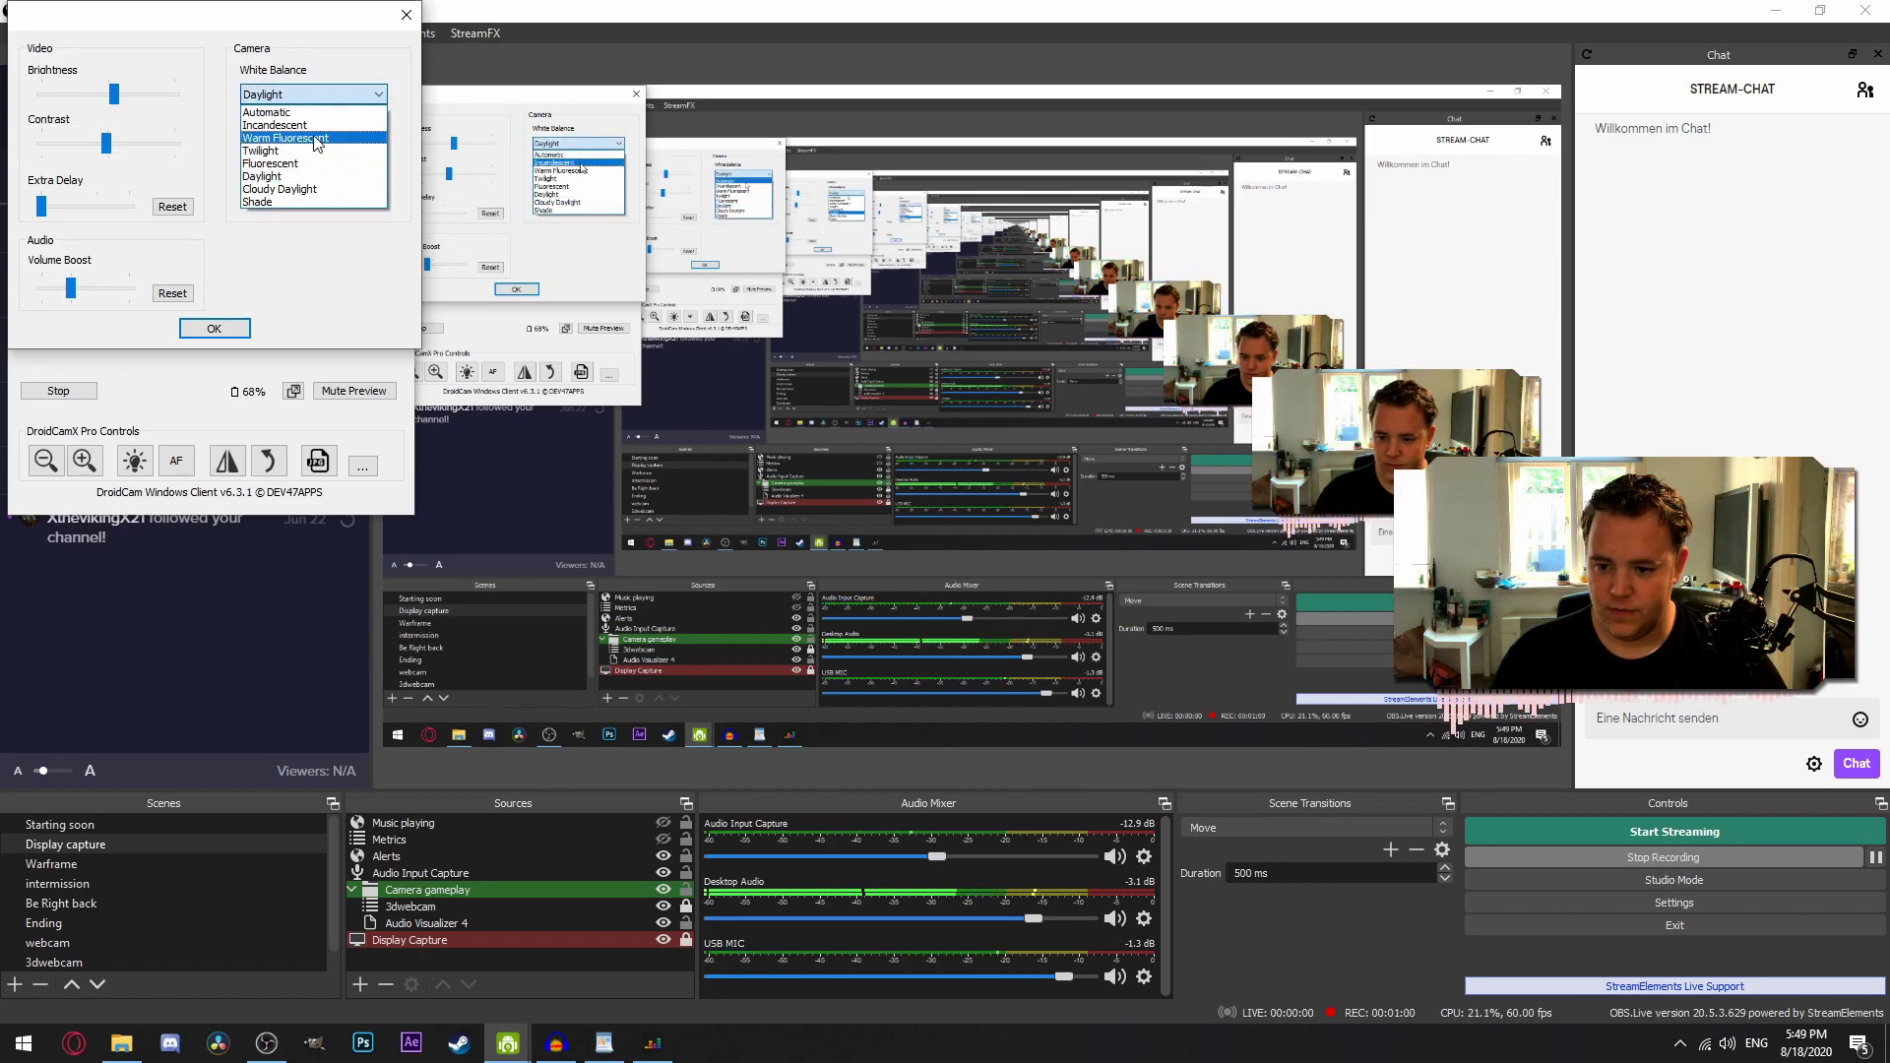
left_click(281, 109)
left_click(296, 140)
key("Escape")
key("Return")
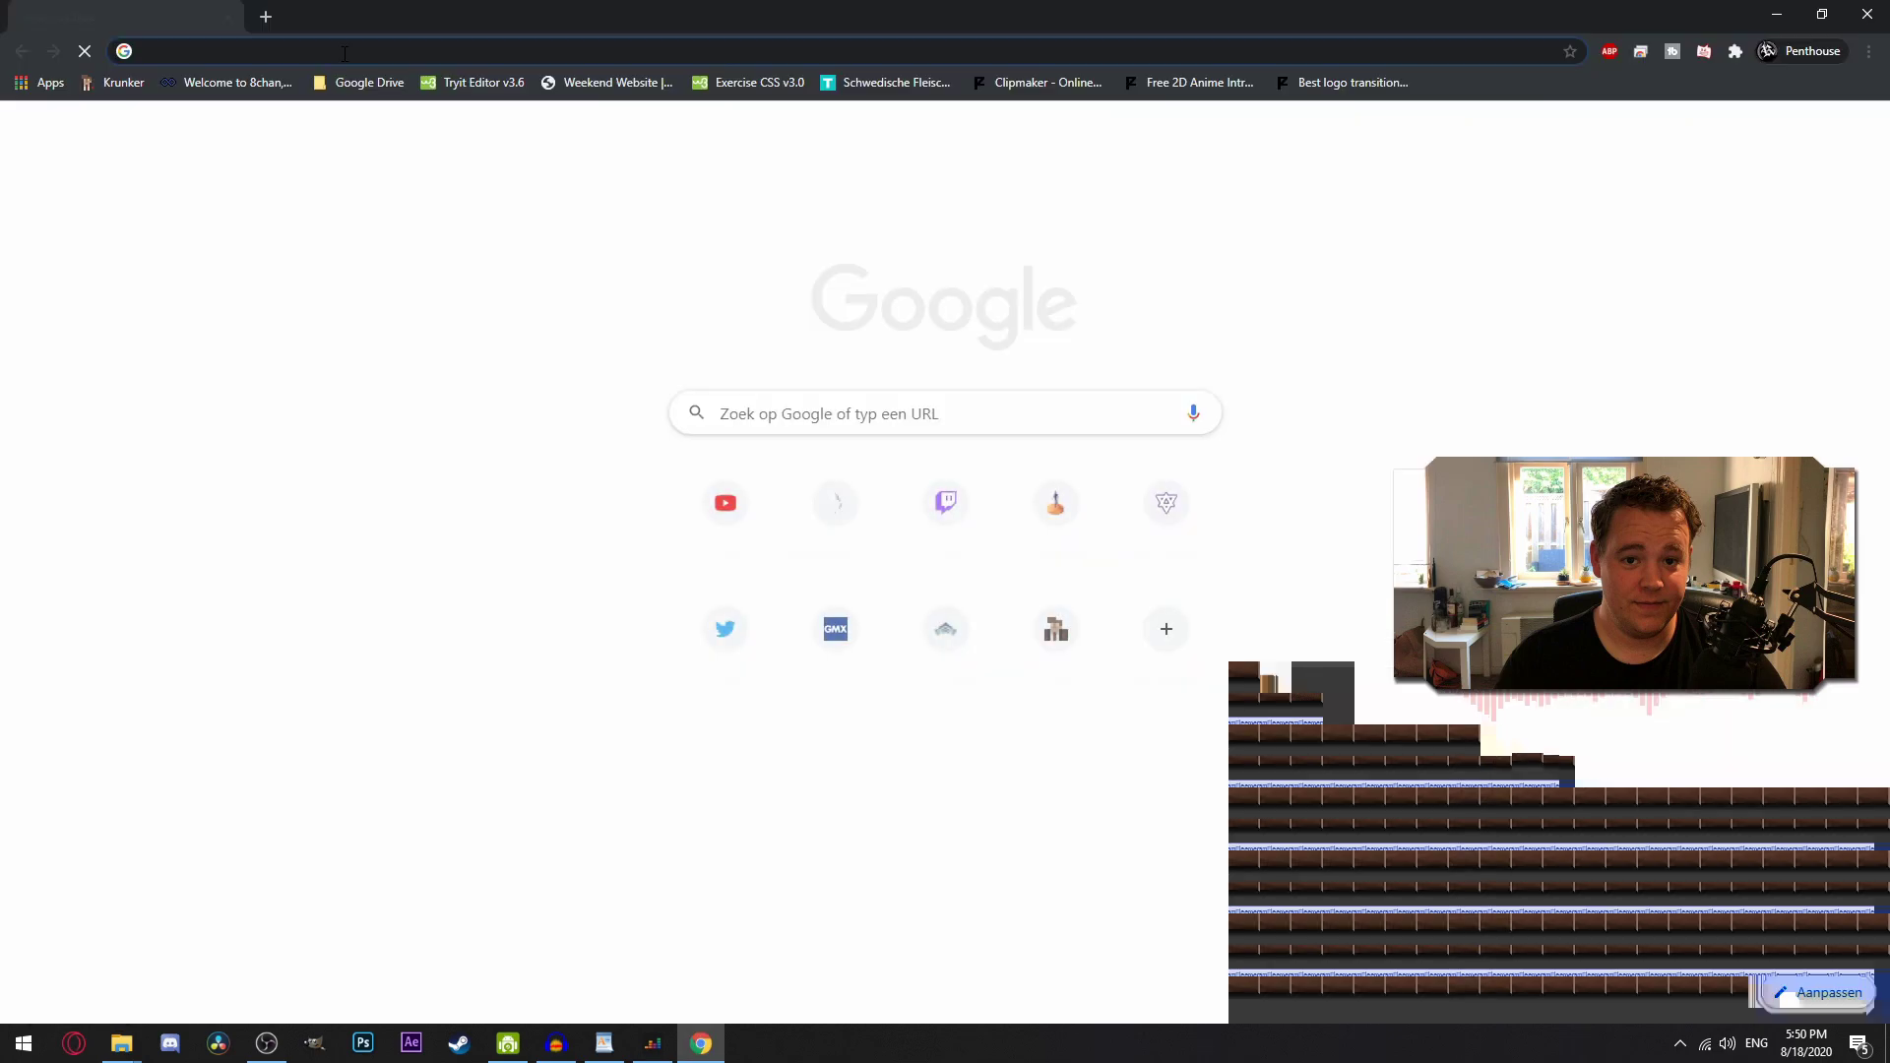
Go to dev47apps.com and download the DroidCam Client v6.3.1 installer for Windows
type("dev47apps.com")
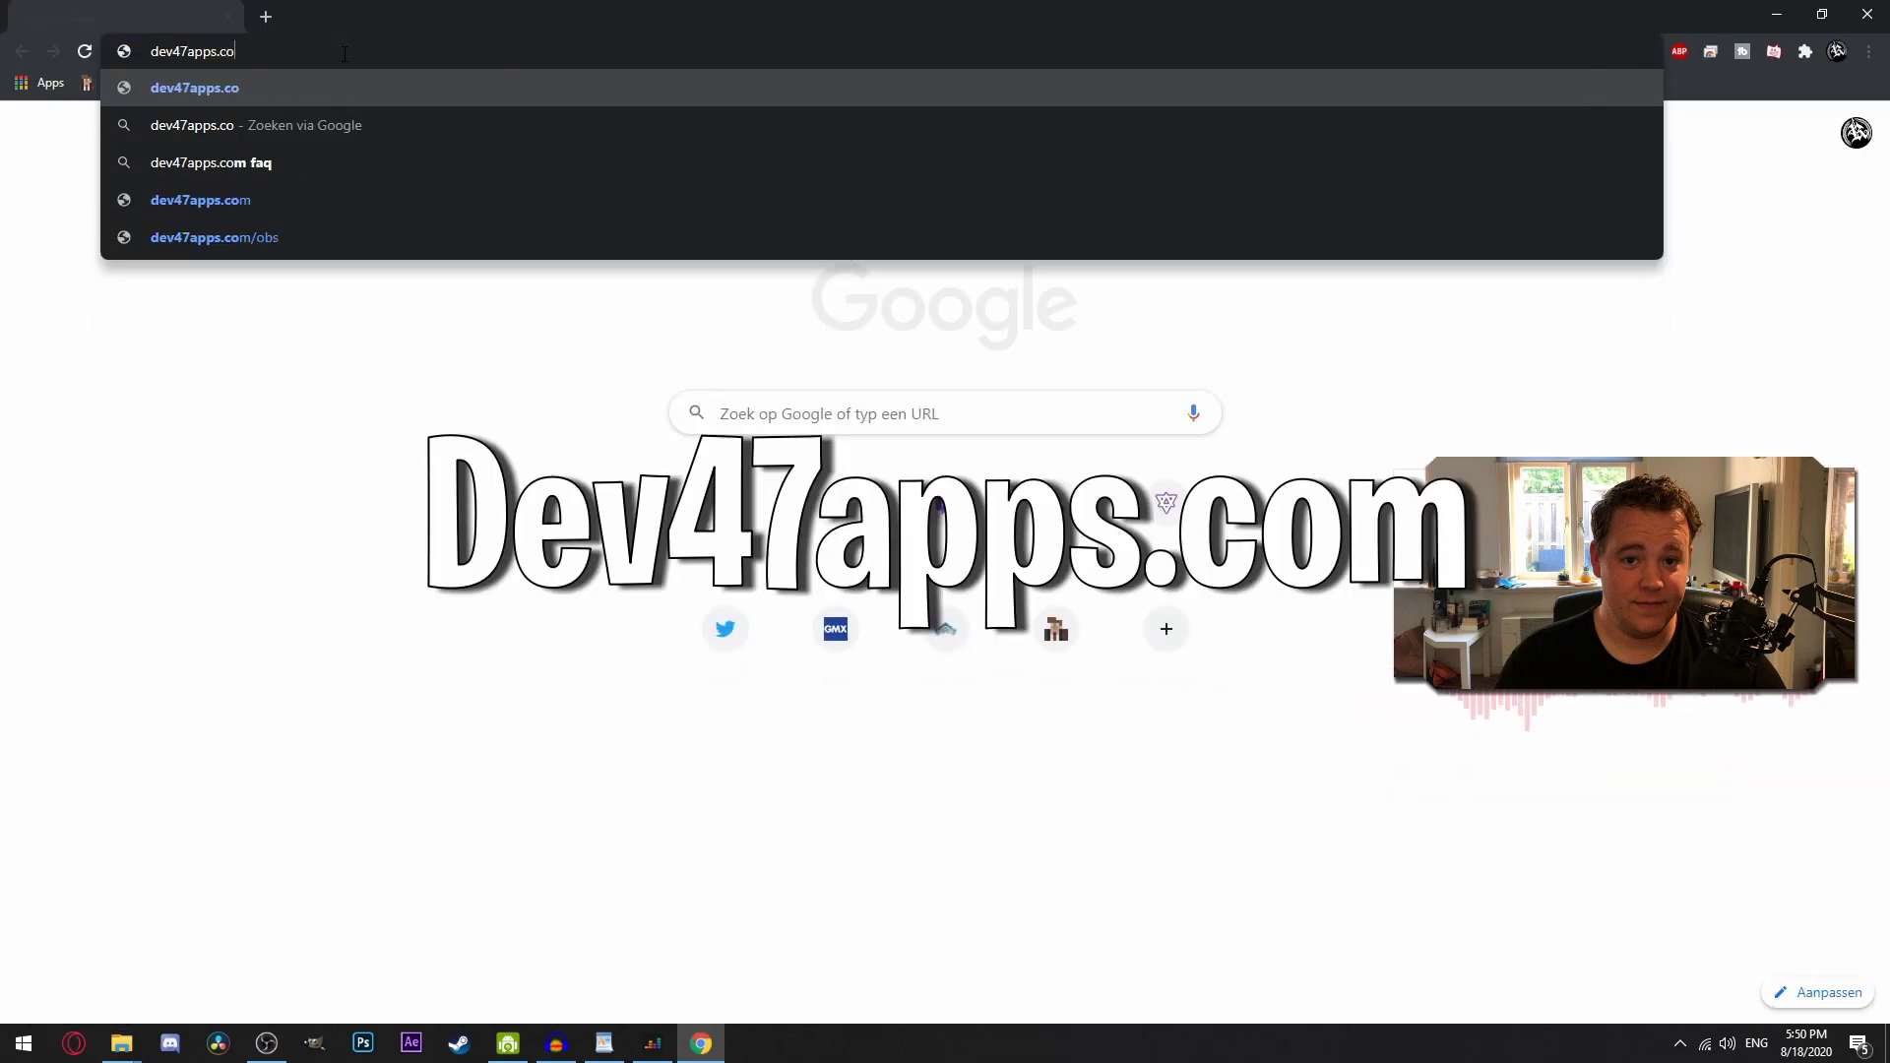
key("Return")
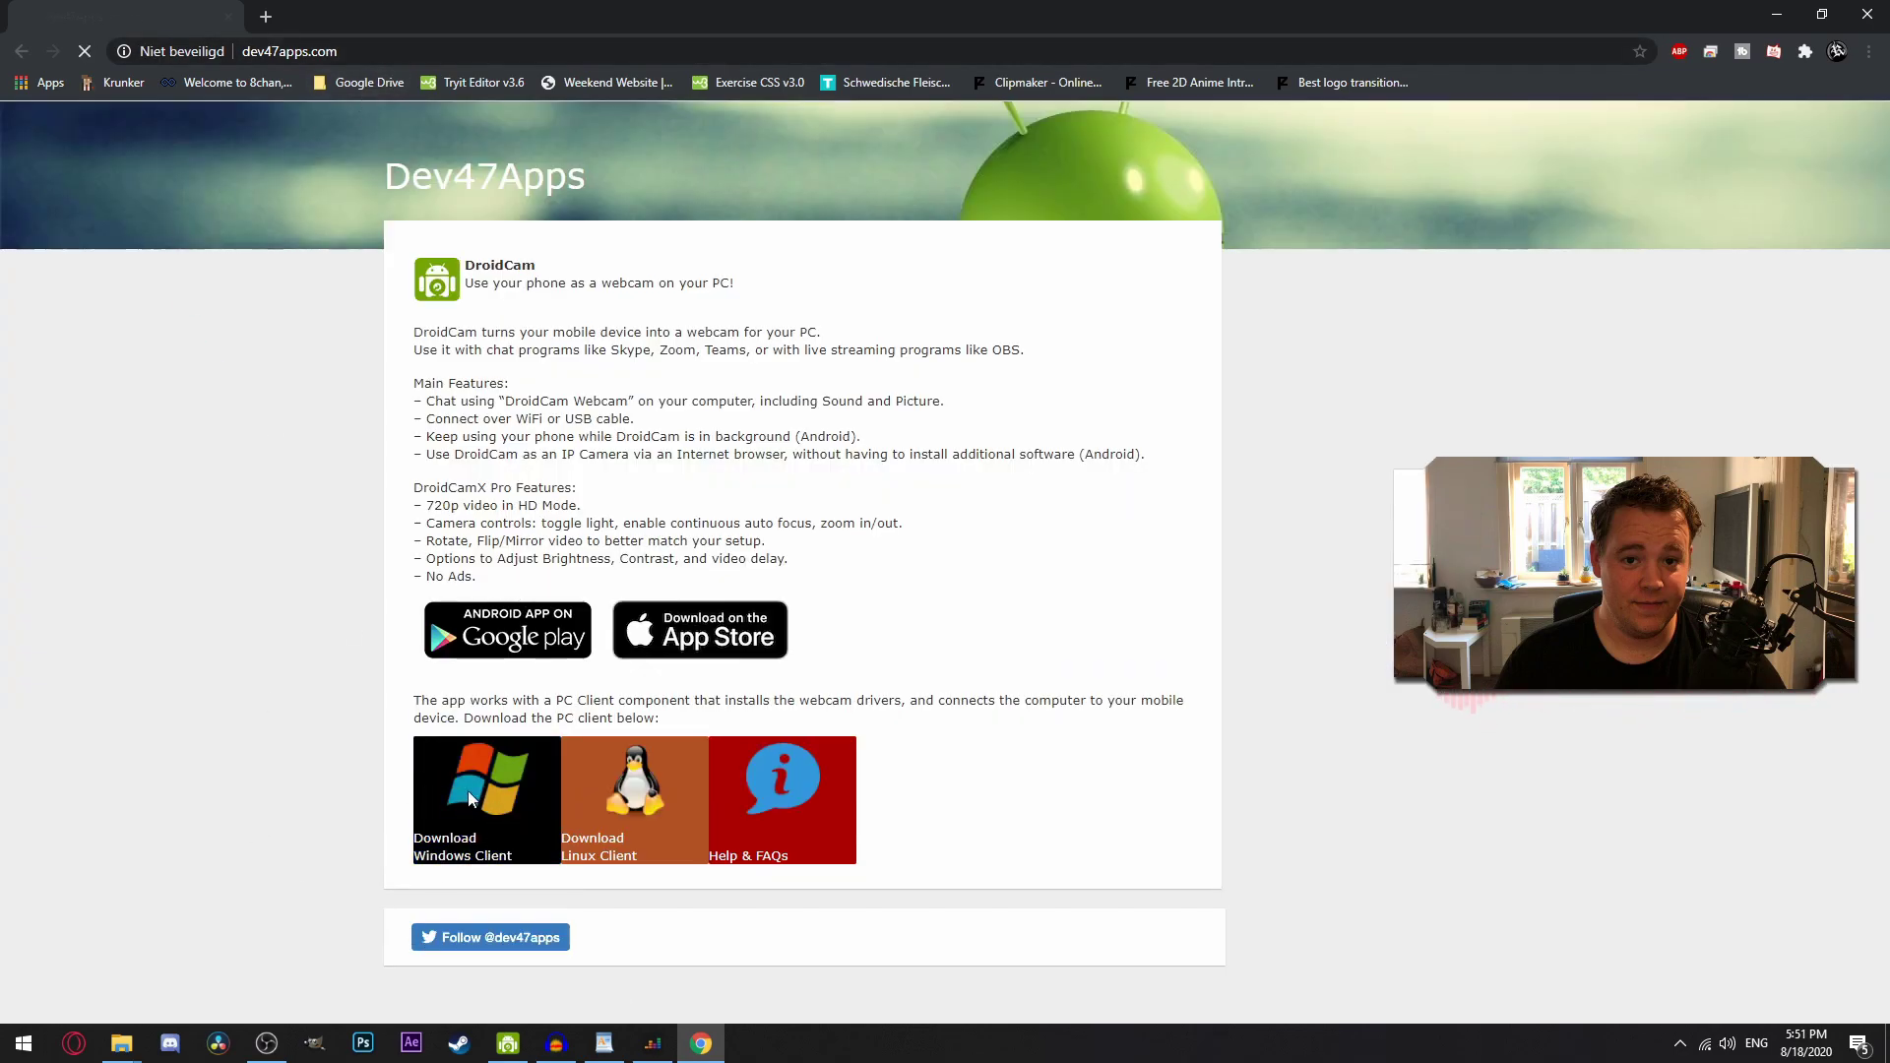
left_click(469, 798)
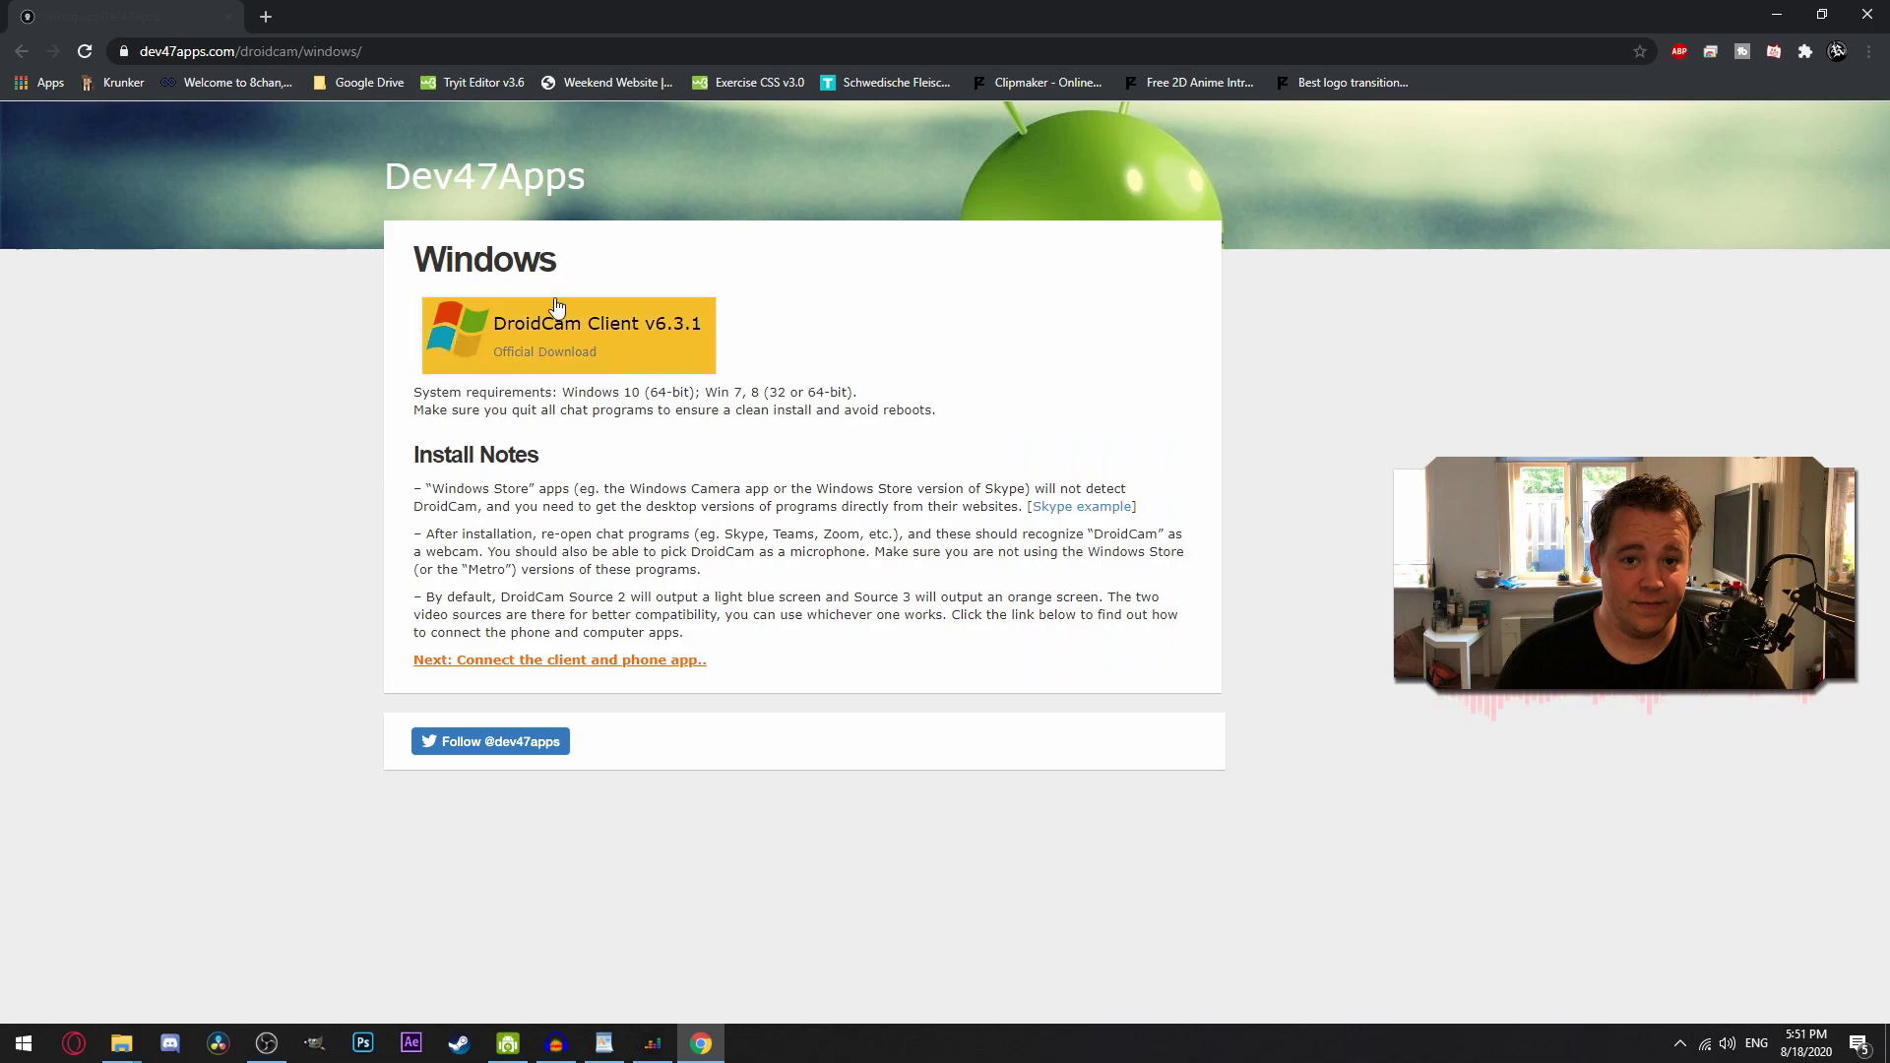
left_click(574, 337)
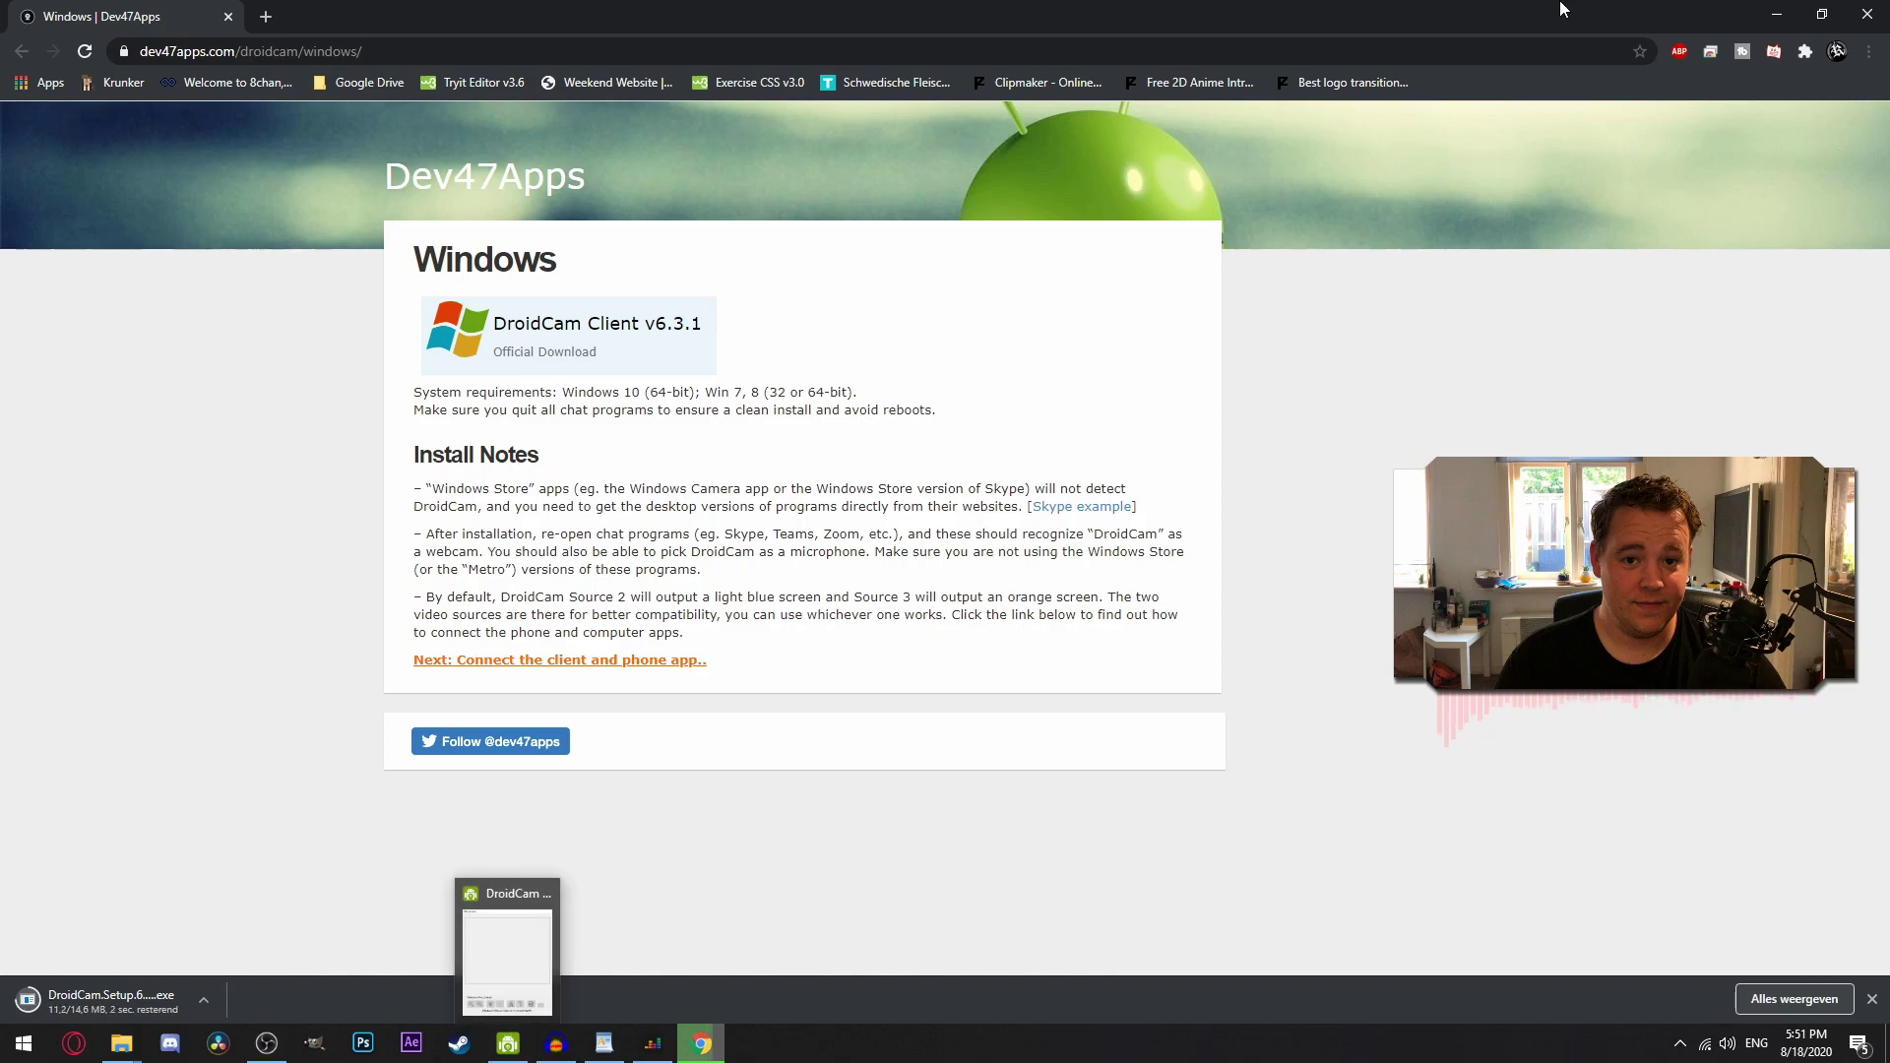
Switch between OBS Studio and the DroidCam Client window, ending in DroidCam
left_click(508, 1043)
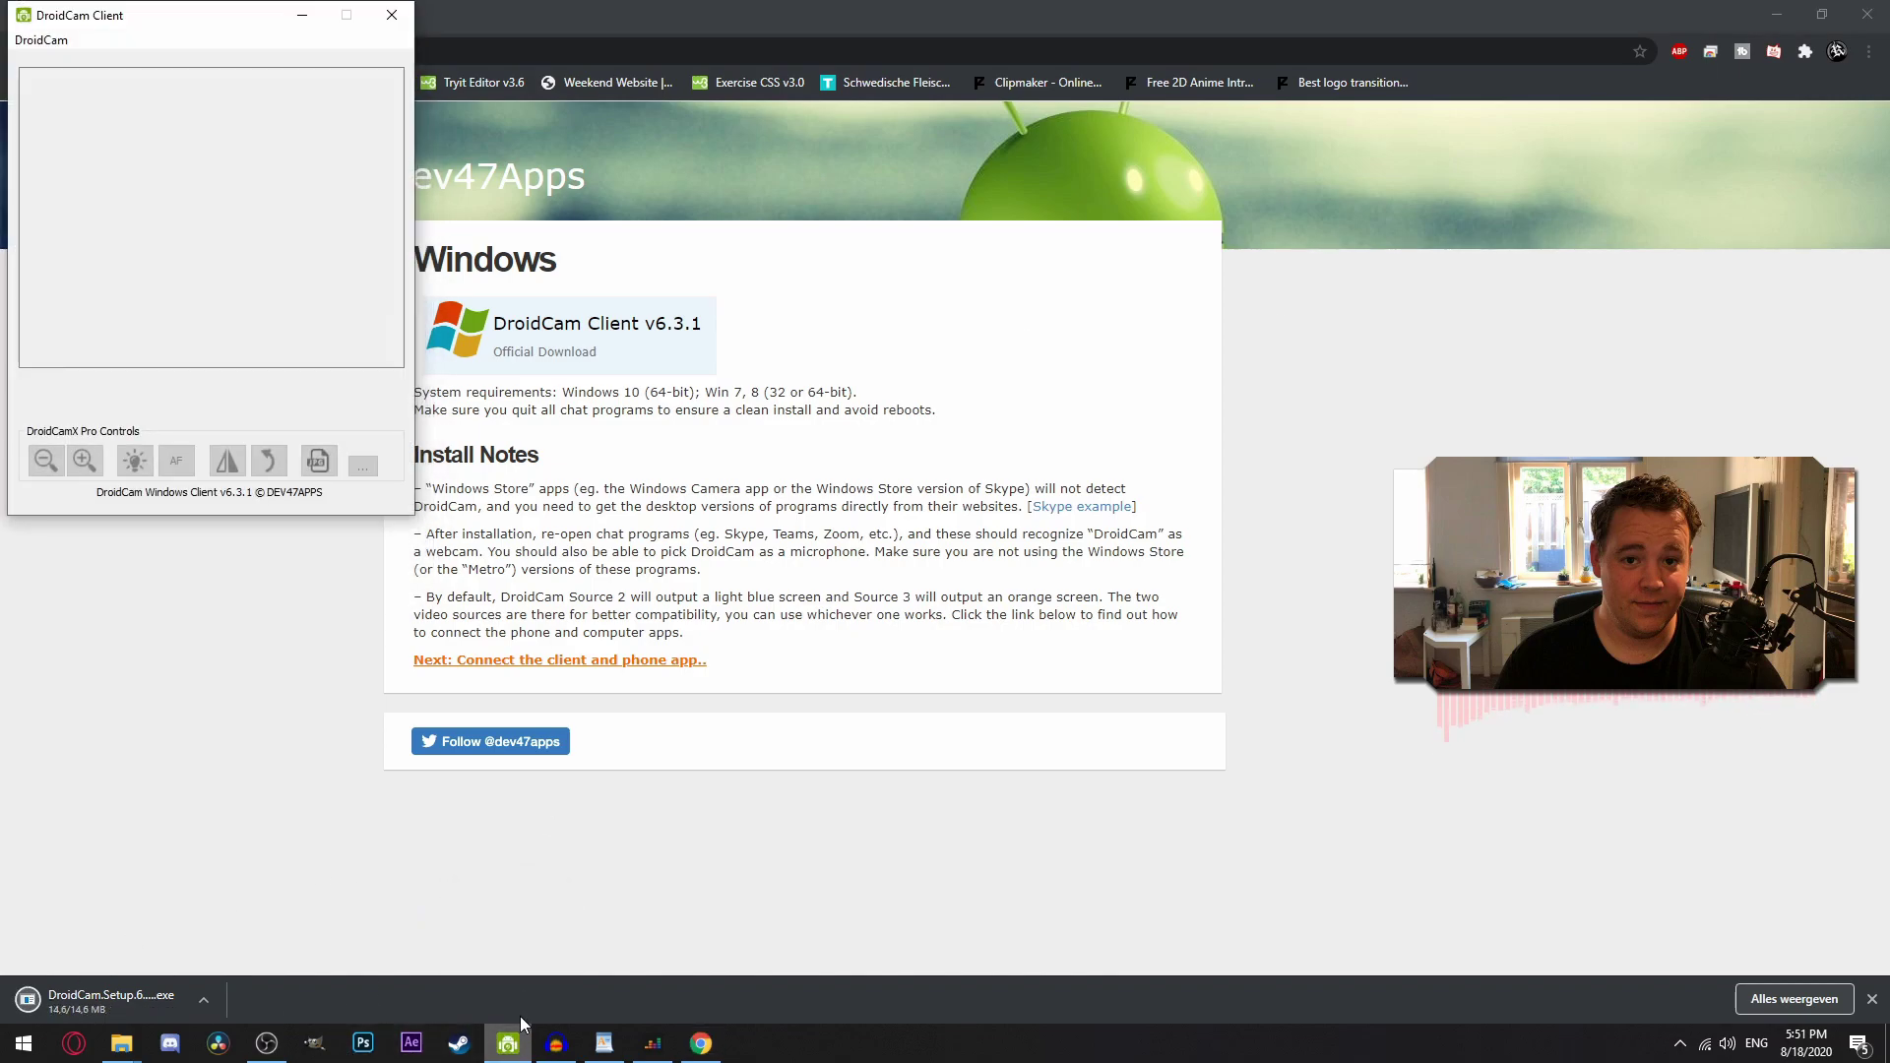
key("alt+Tab")
key("Tab")
key("alt+Tab")
Connect DroidCam to the phone over WiFi on port 4747 with video enabled
left_click(58, 39)
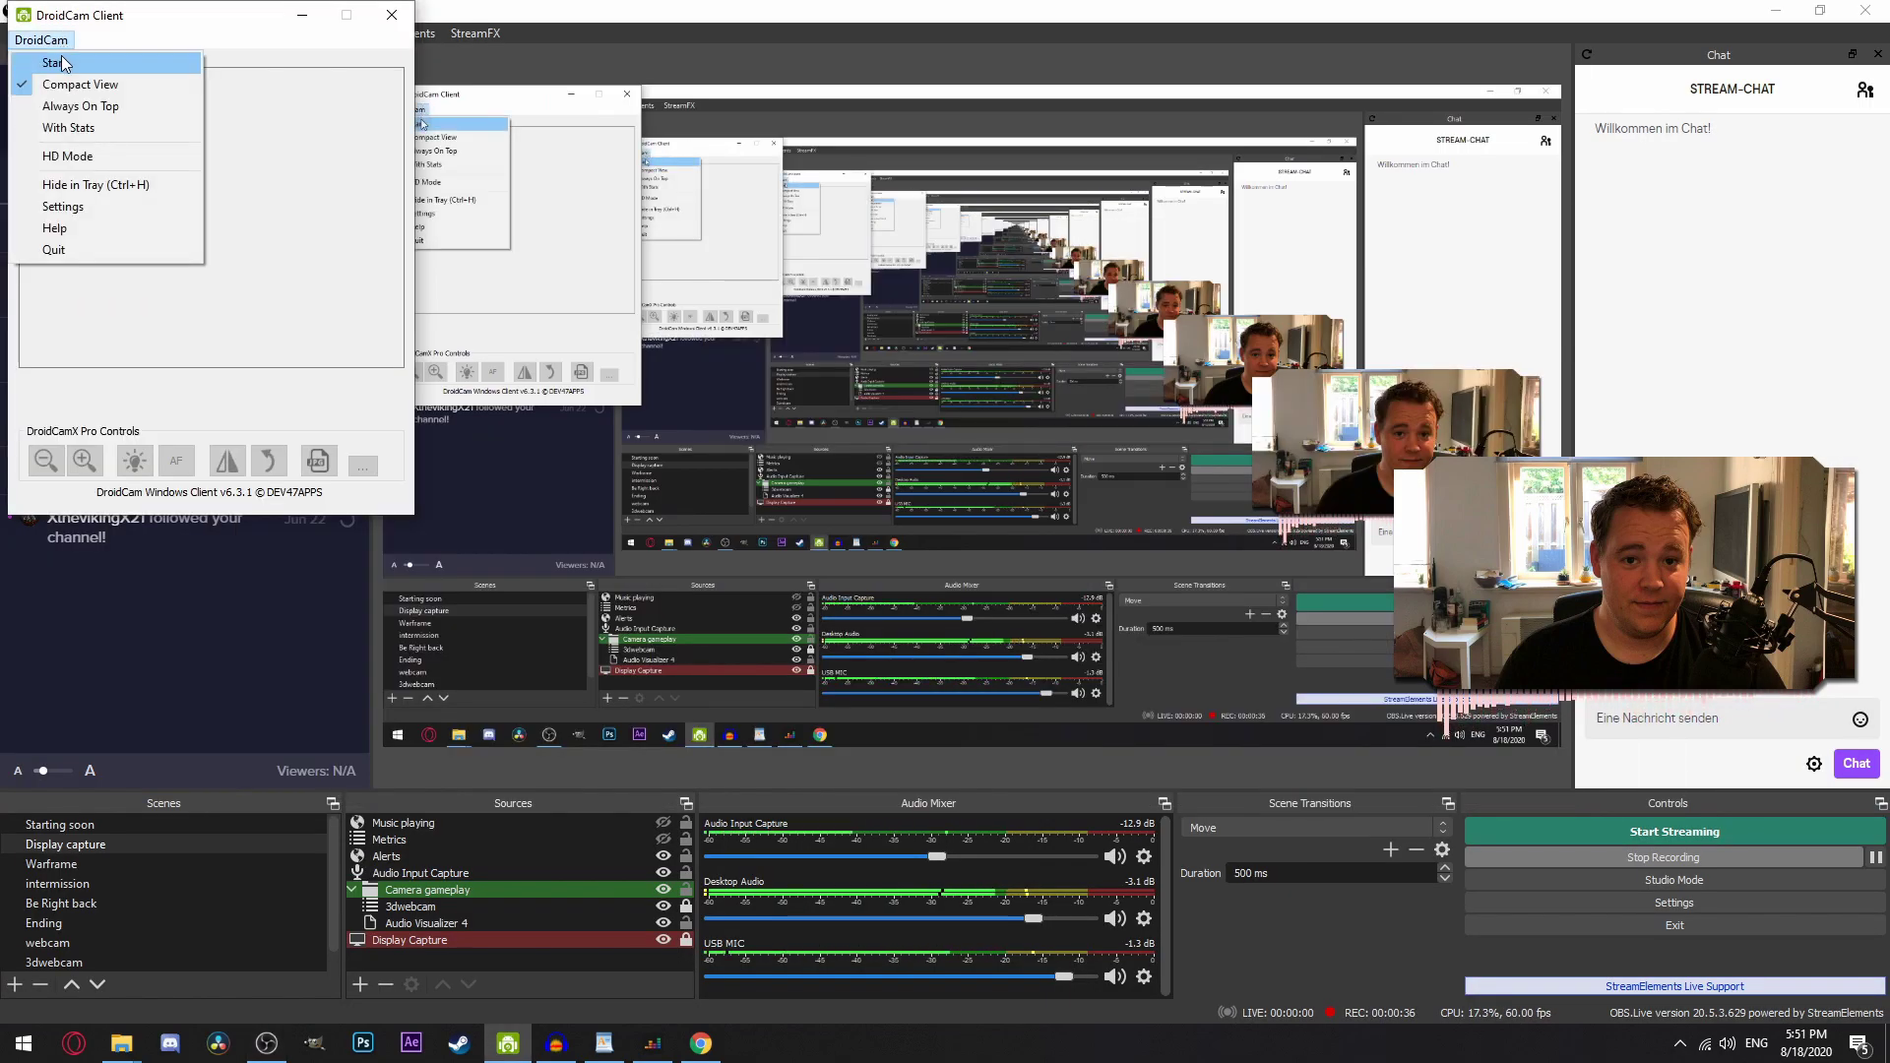
left_click(62, 63)
left_click(115, 118)
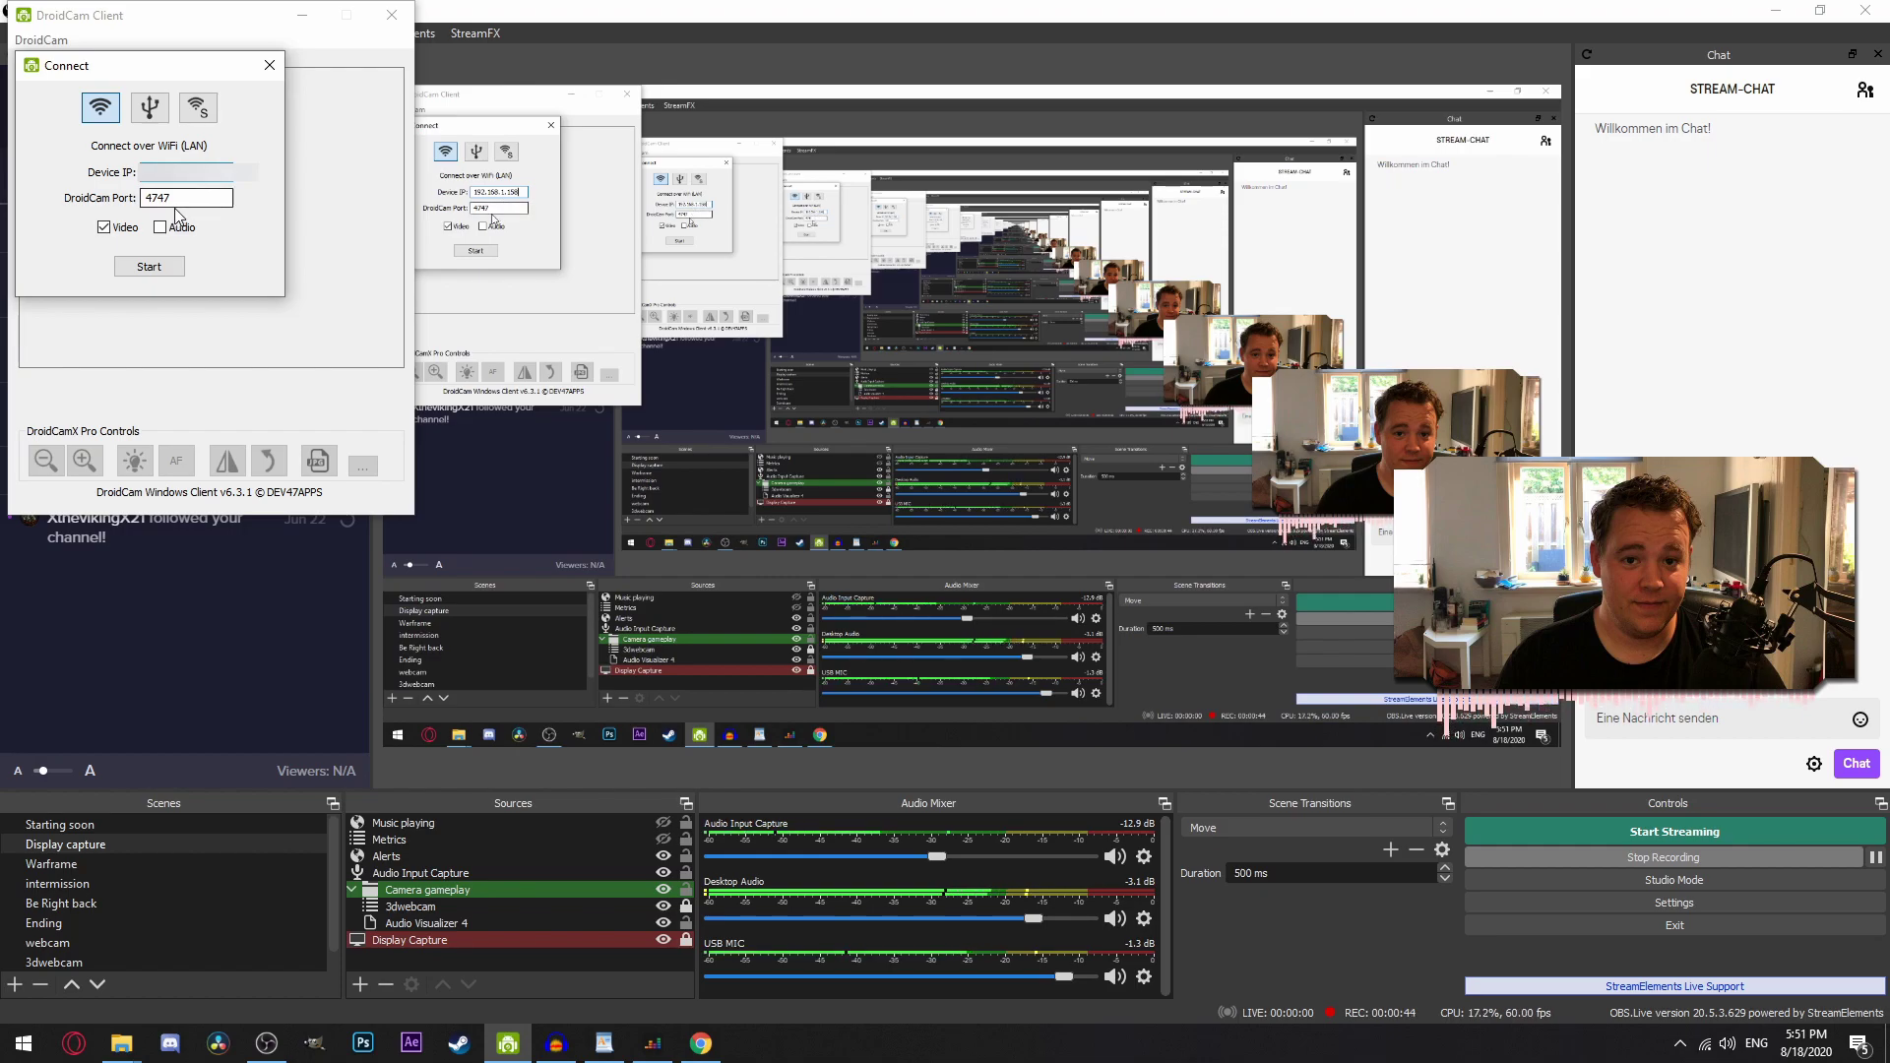
left_click(150, 267)
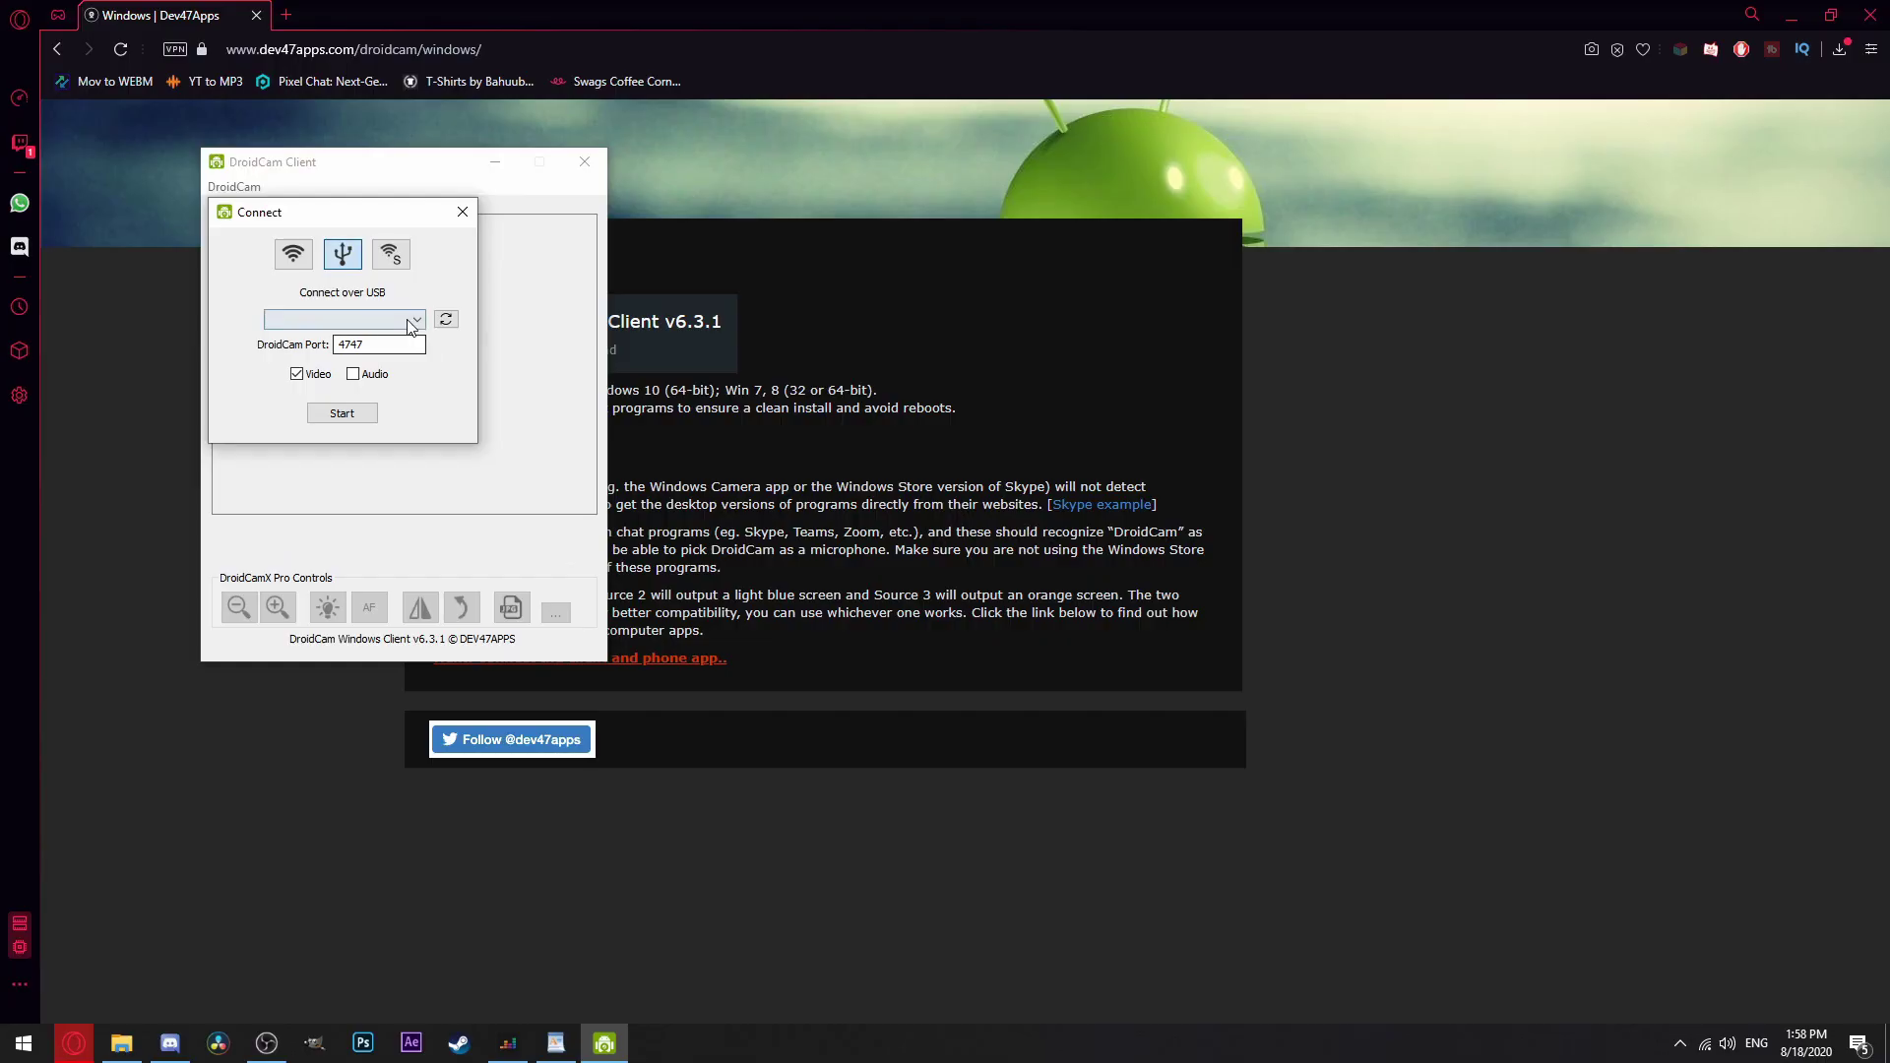
Refresh the USB device list and try the USB connection twice, dismissing both failure messages
left_click(412, 323)
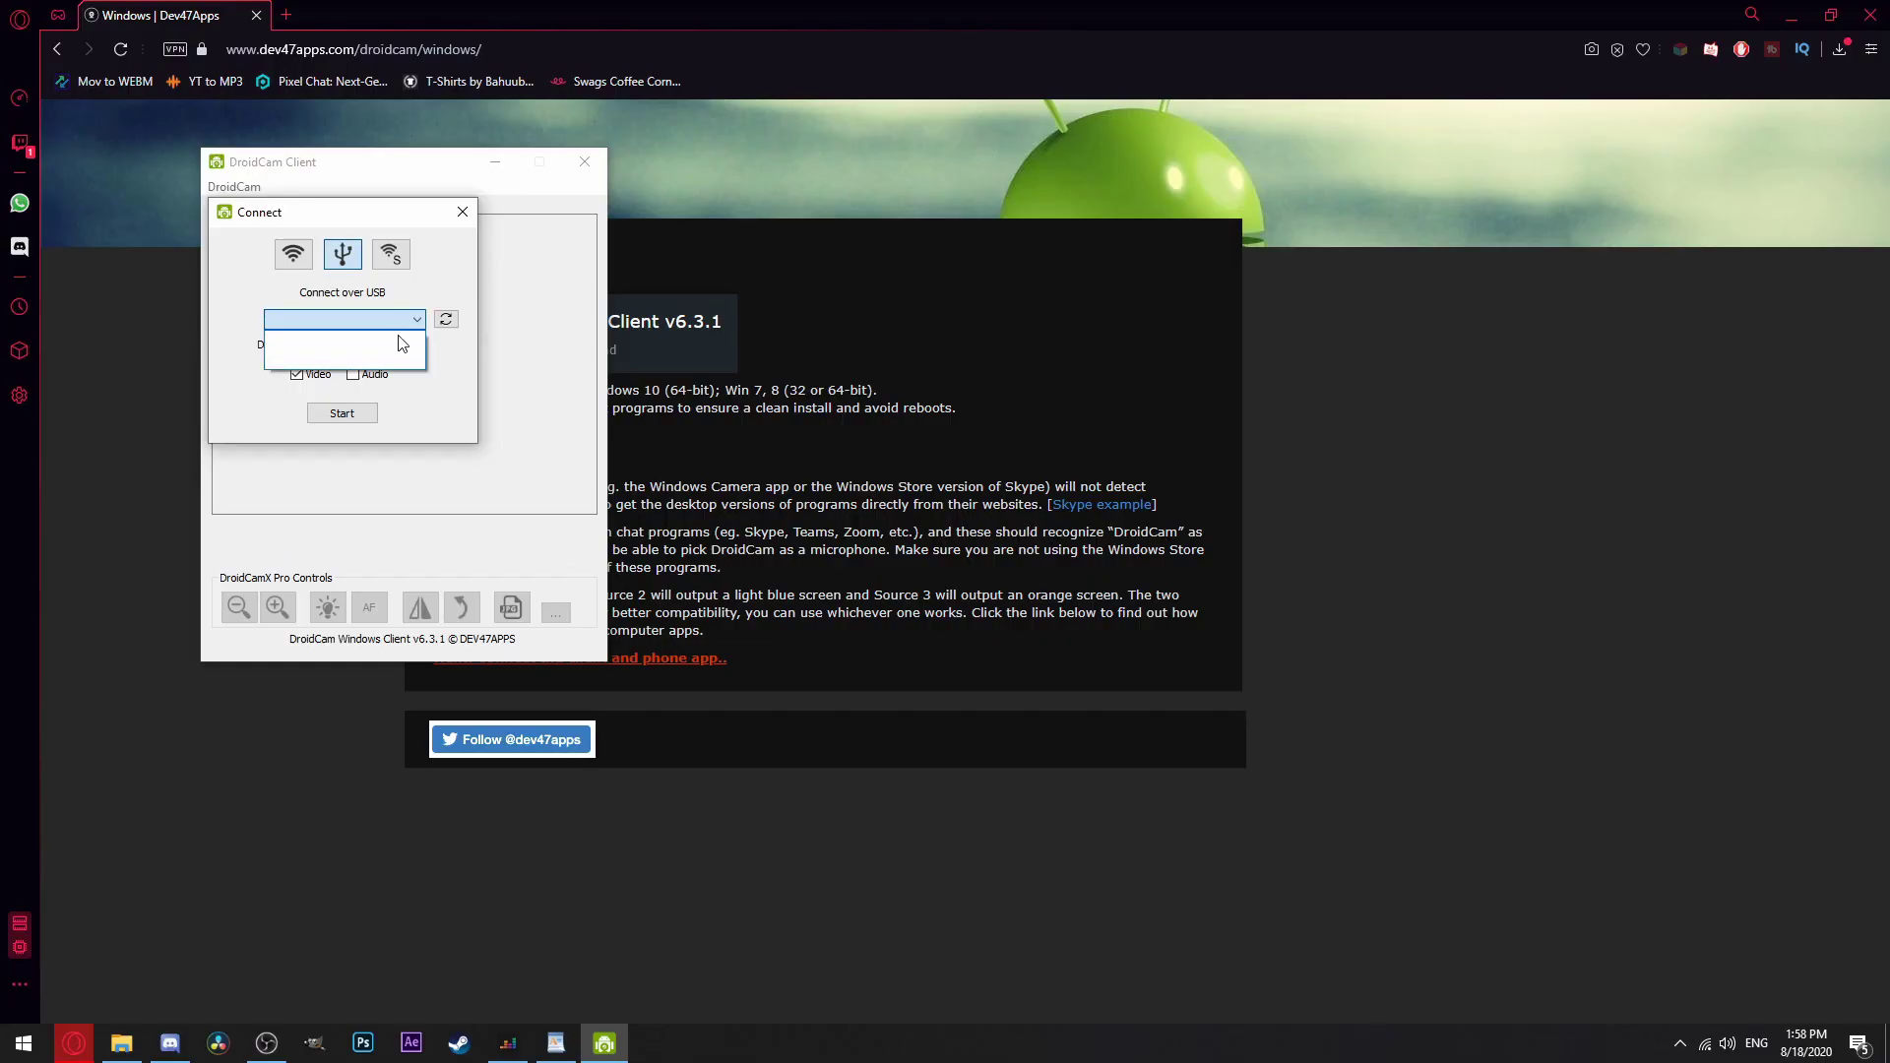
left_click(447, 322)
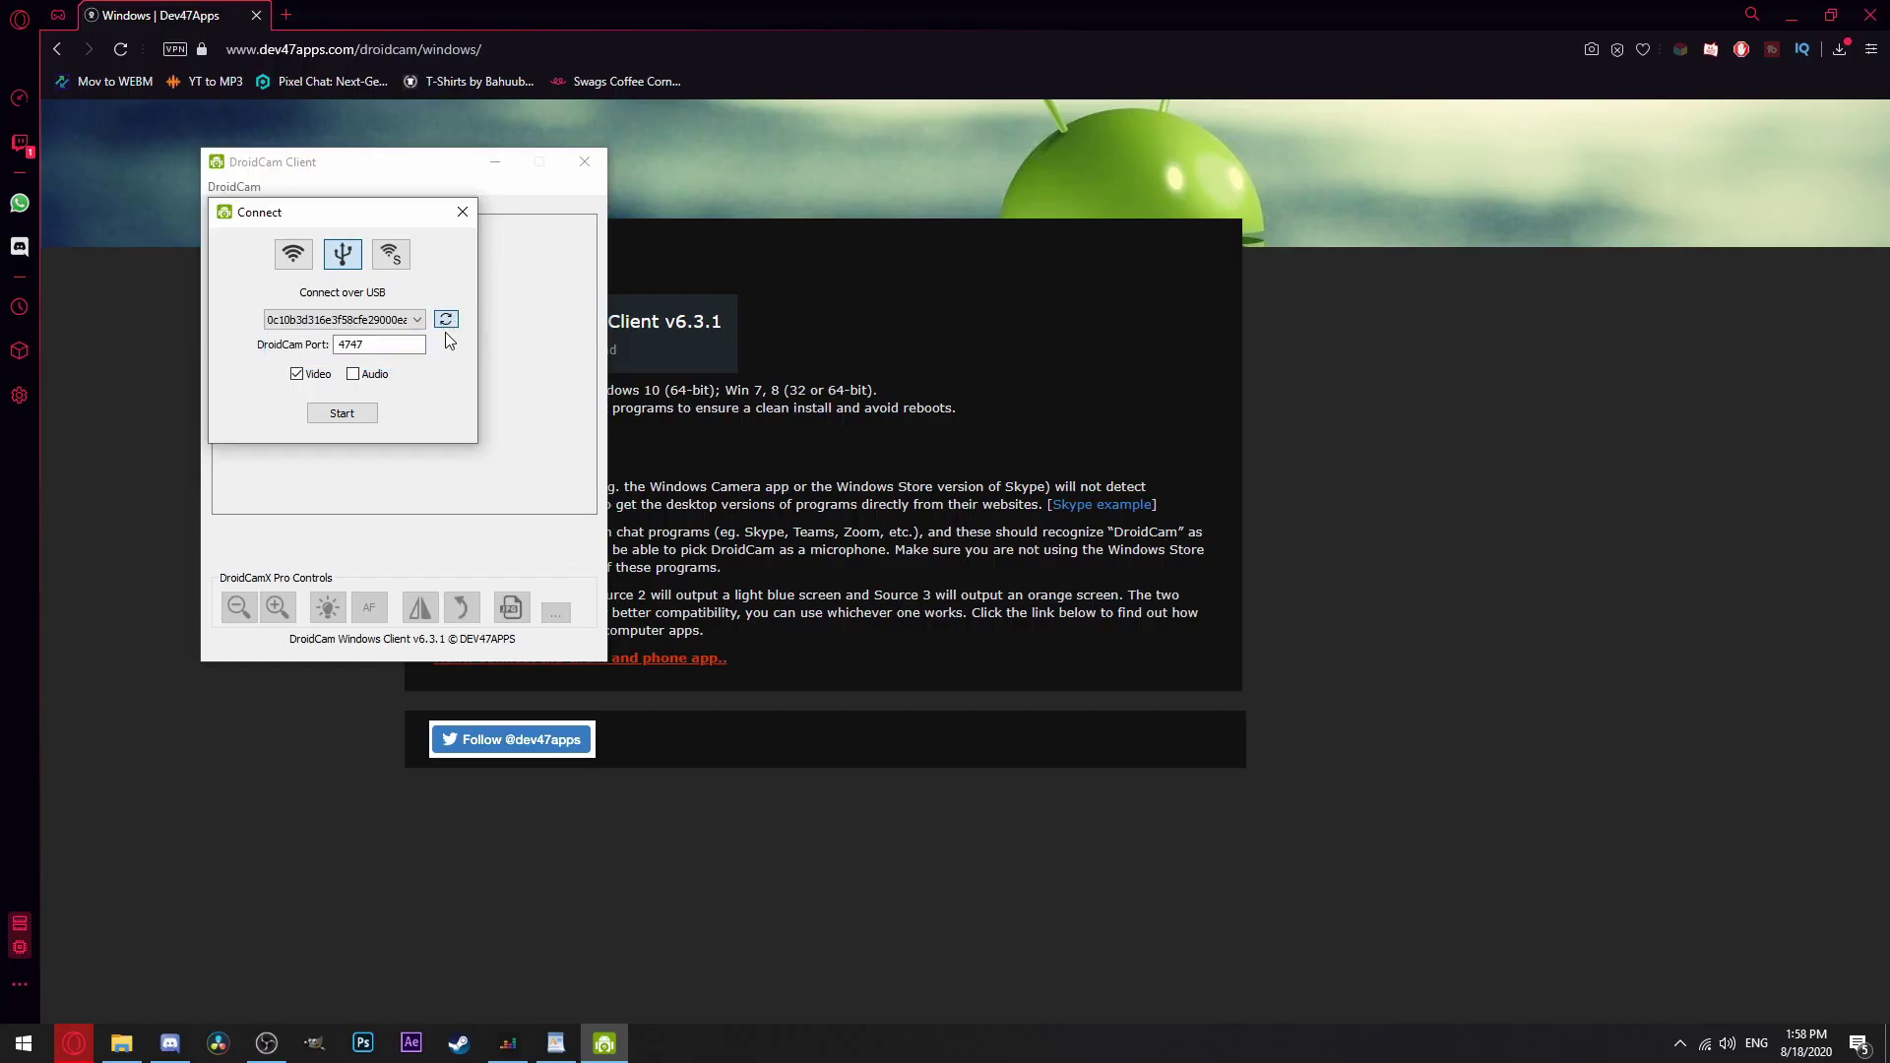
left_click(334, 413)
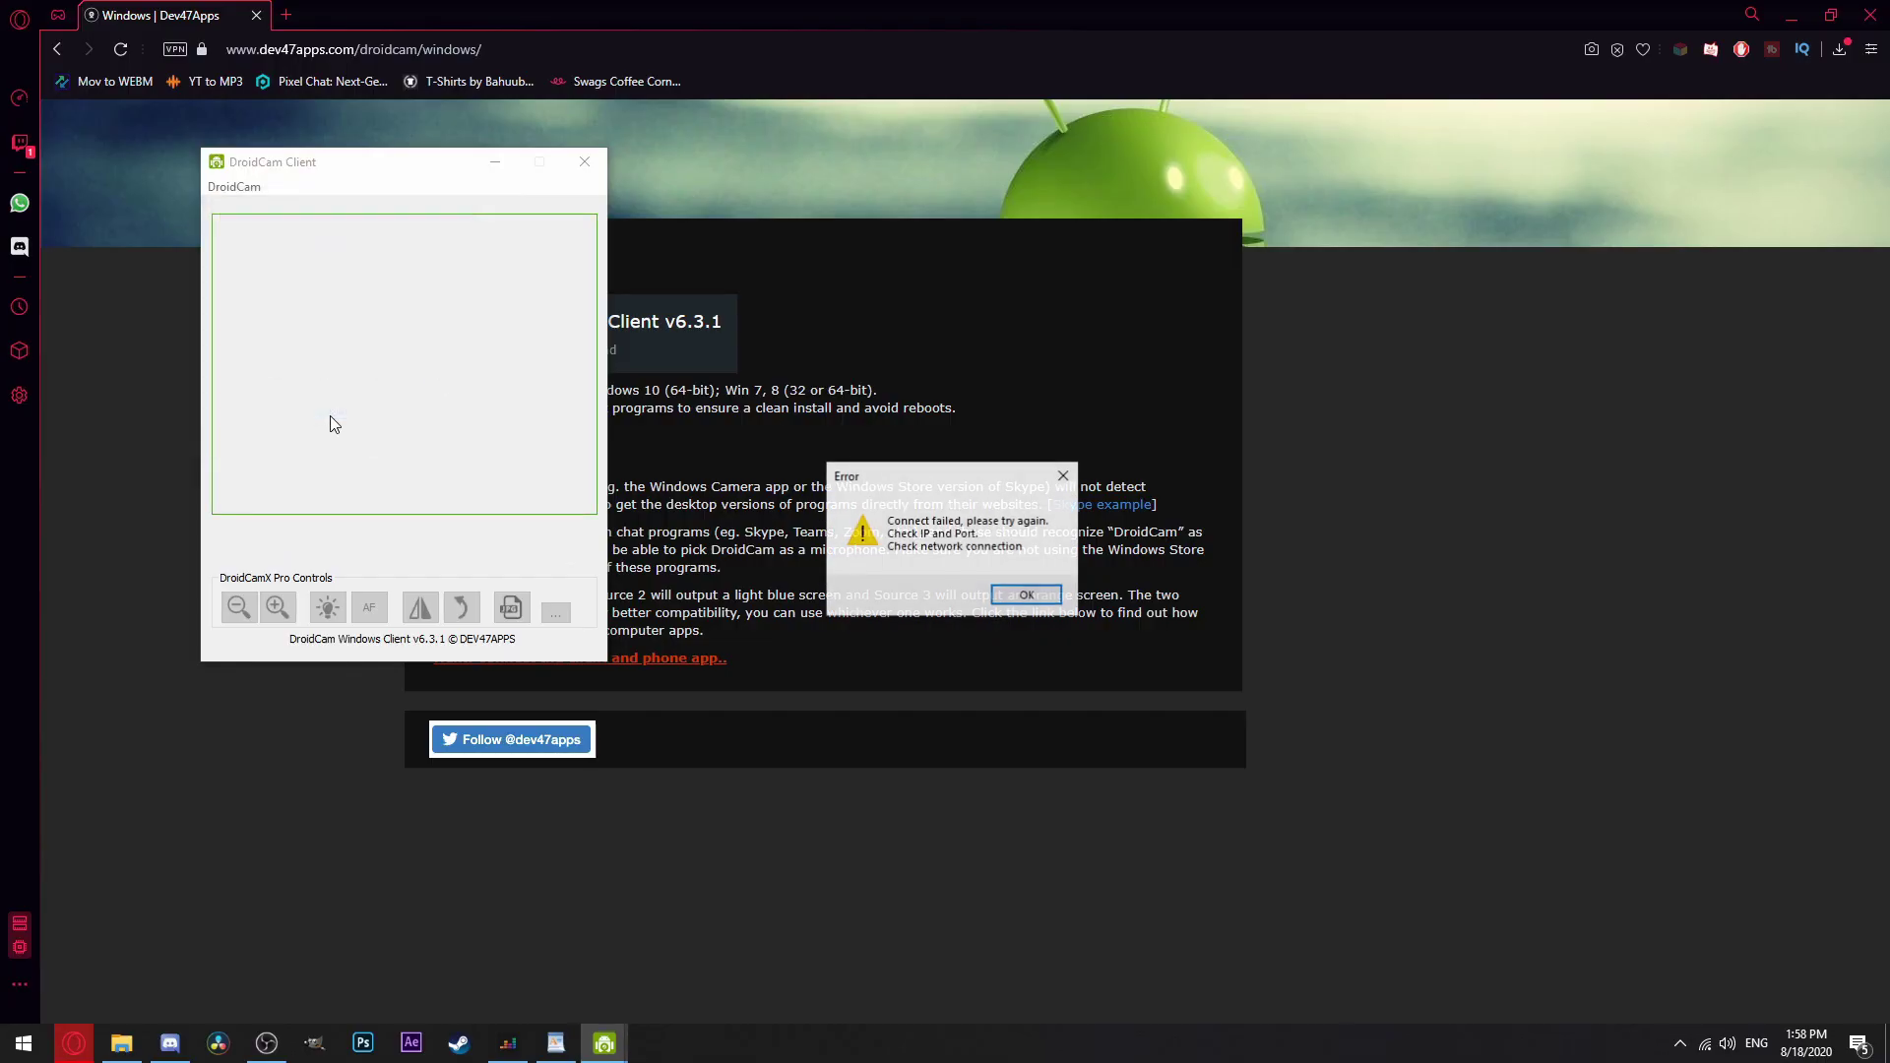
left_click(1027, 594)
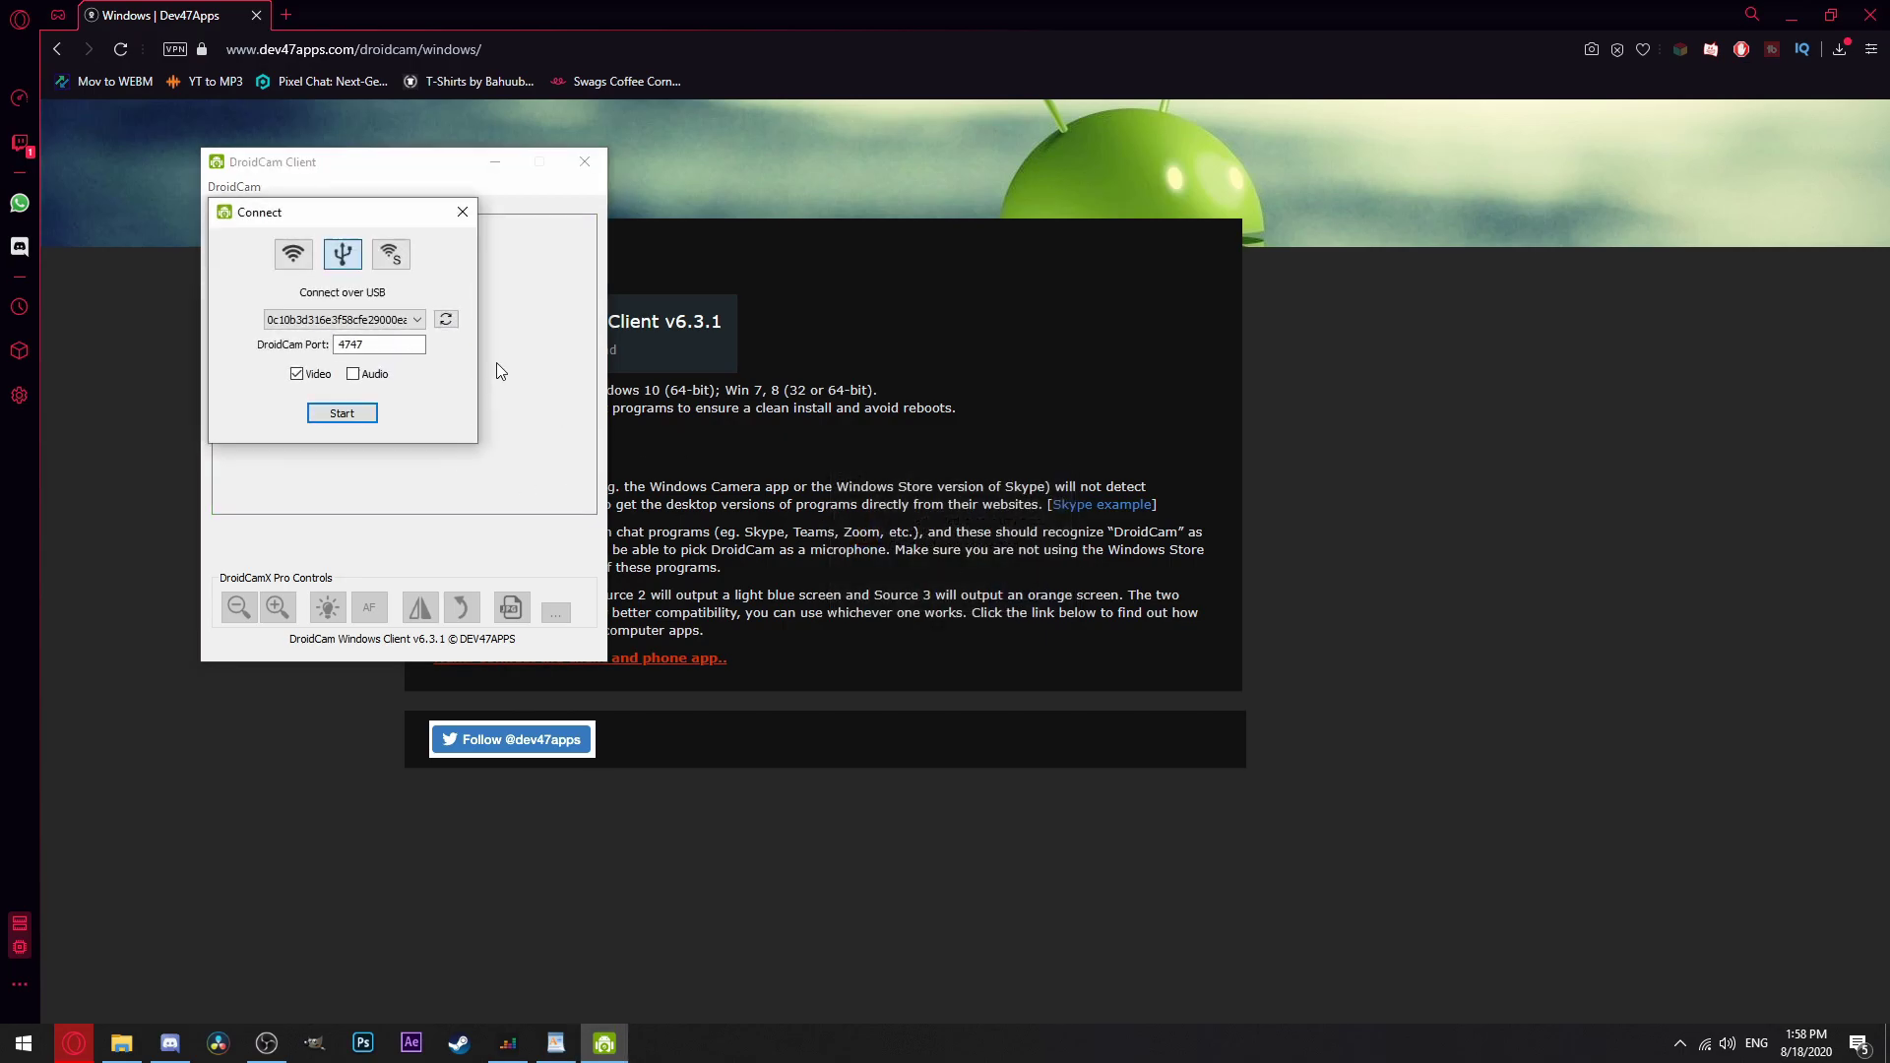
left_click(446, 319)
left_click(343, 414)
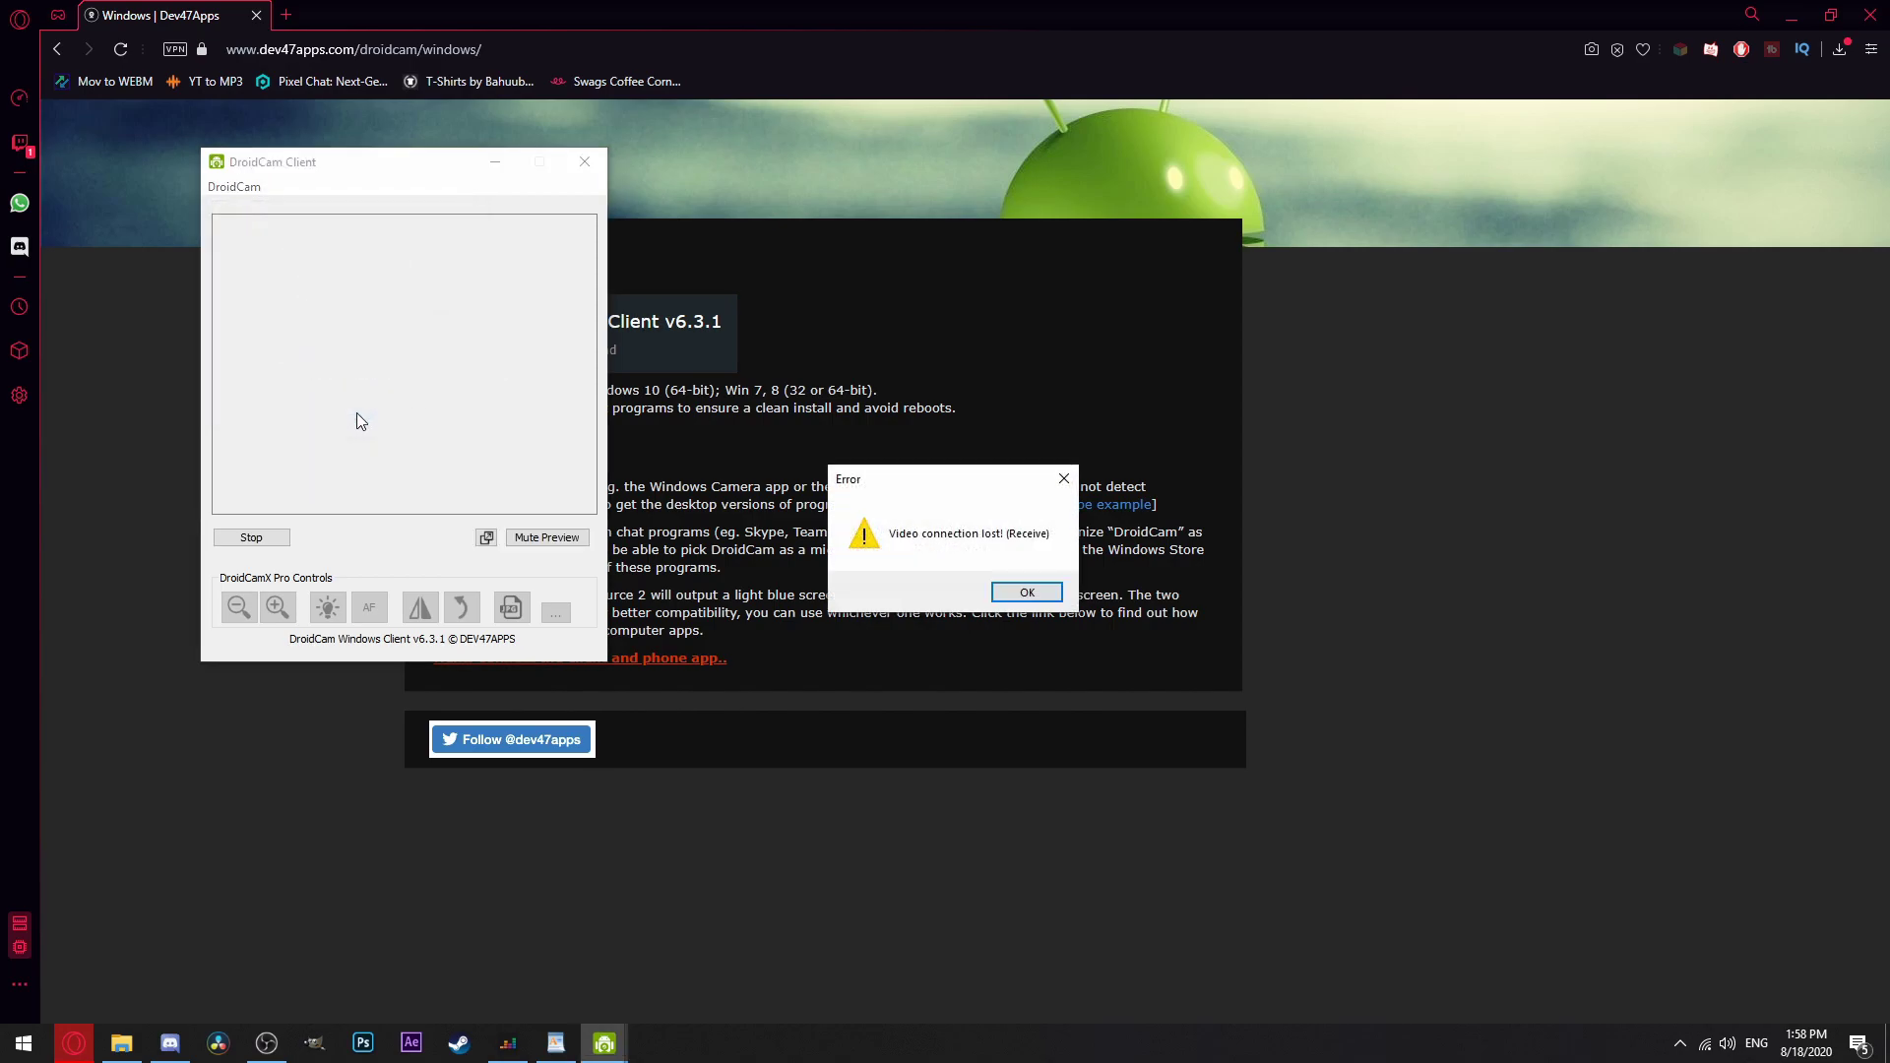
left_click(1027, 593)
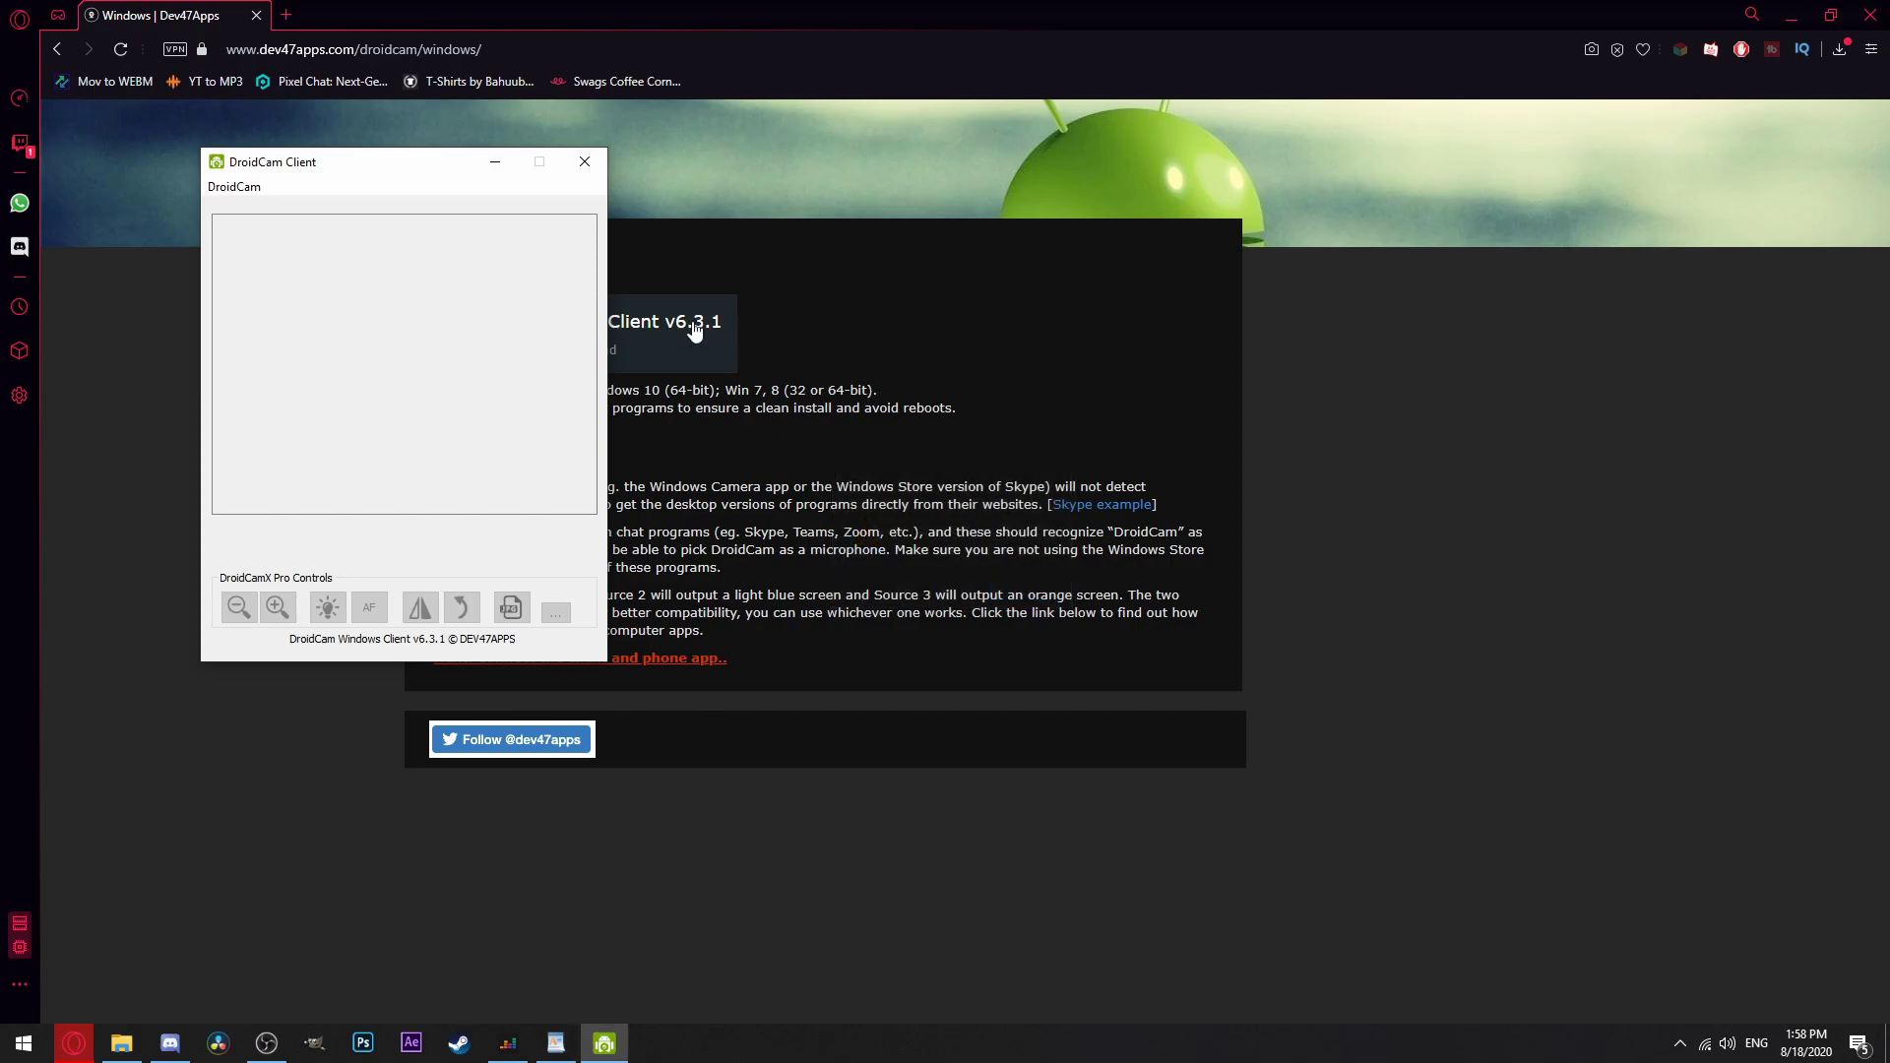
Relaunch DroidCam Client from the Start menu by searching 'dr'
left_click(586, 169)
left_click(6, 1055)
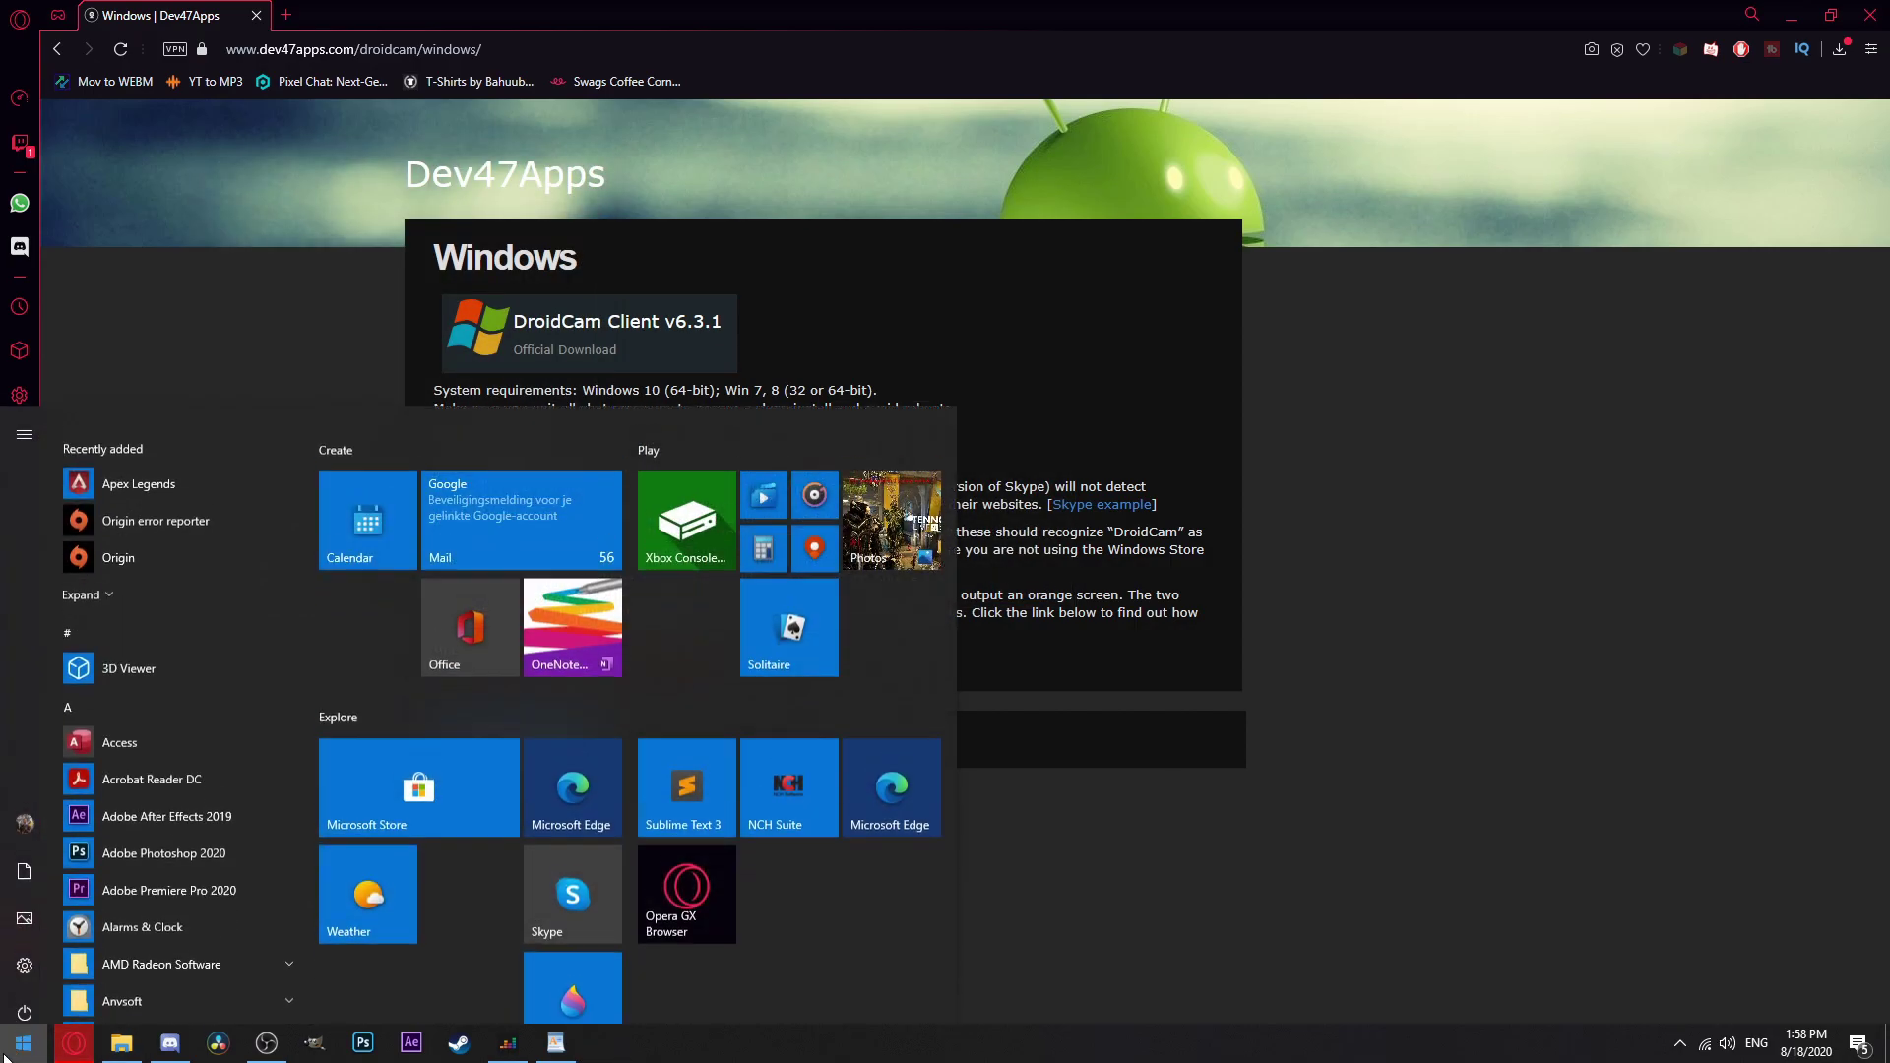
type("dr")
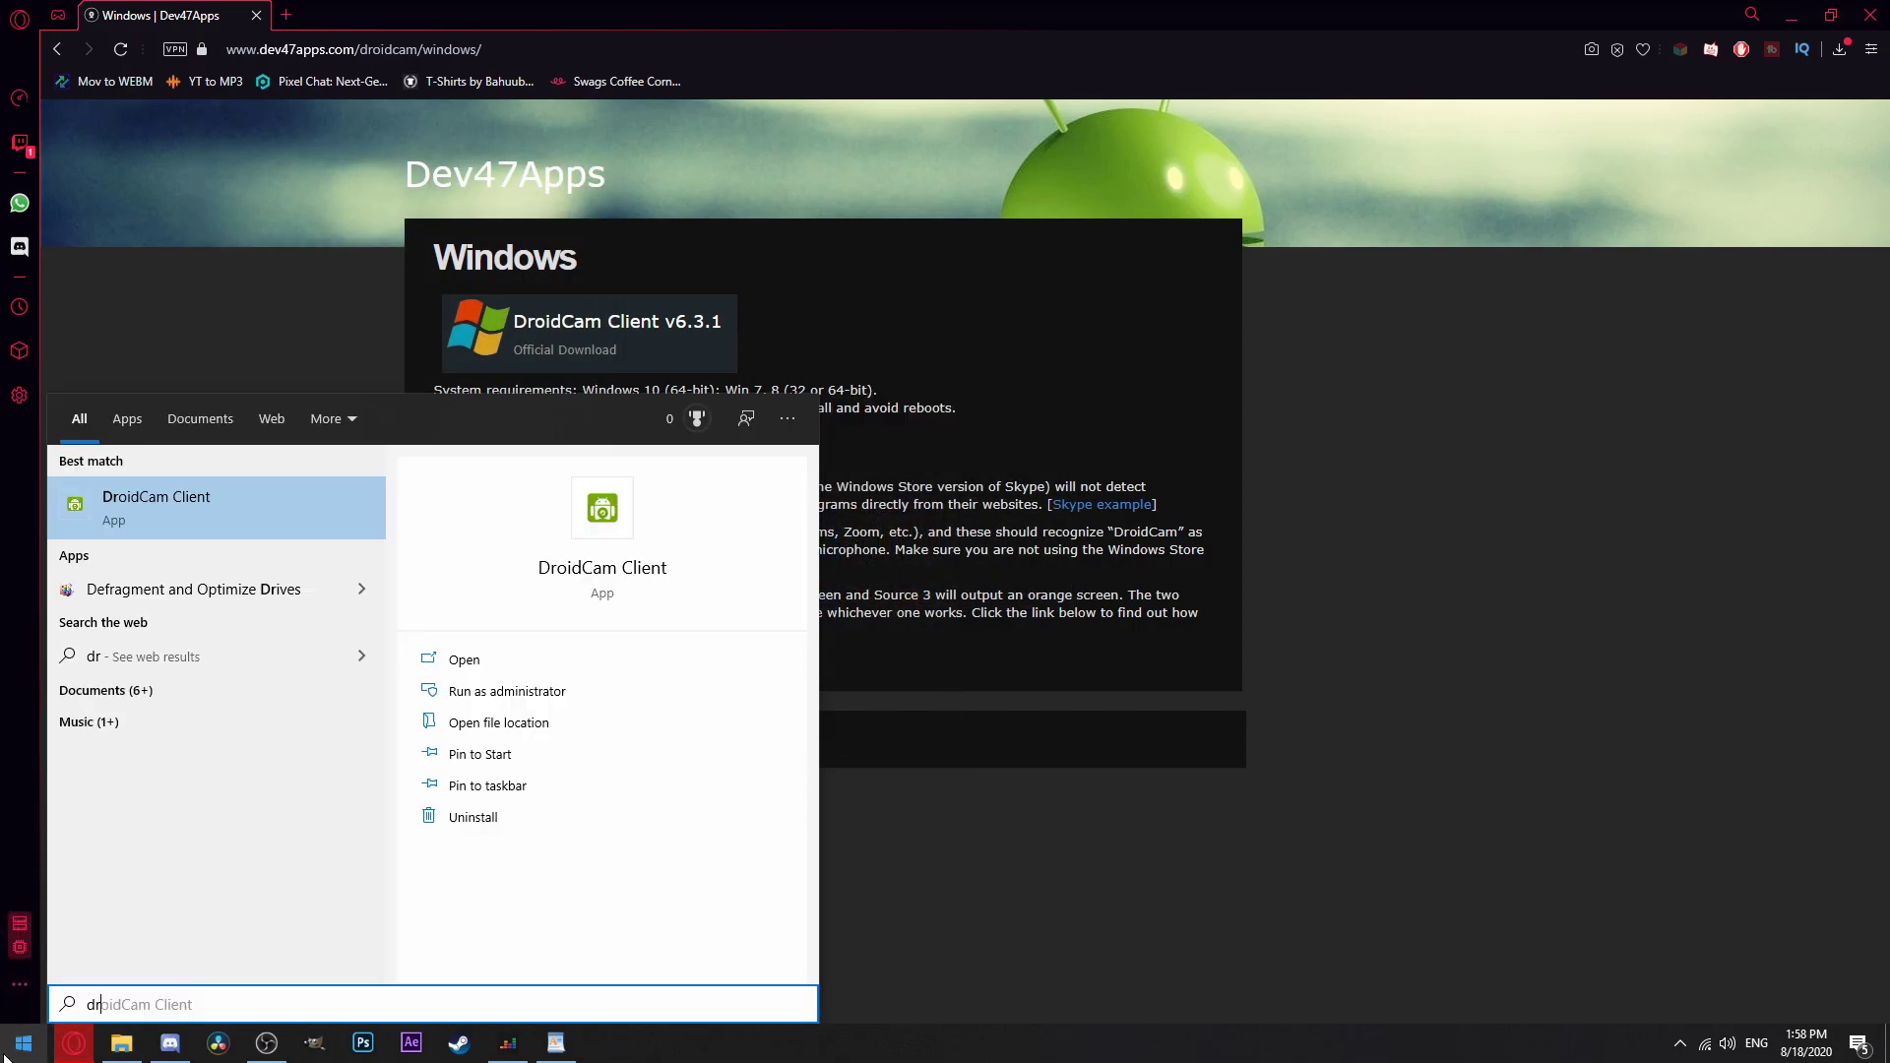
key("Return")
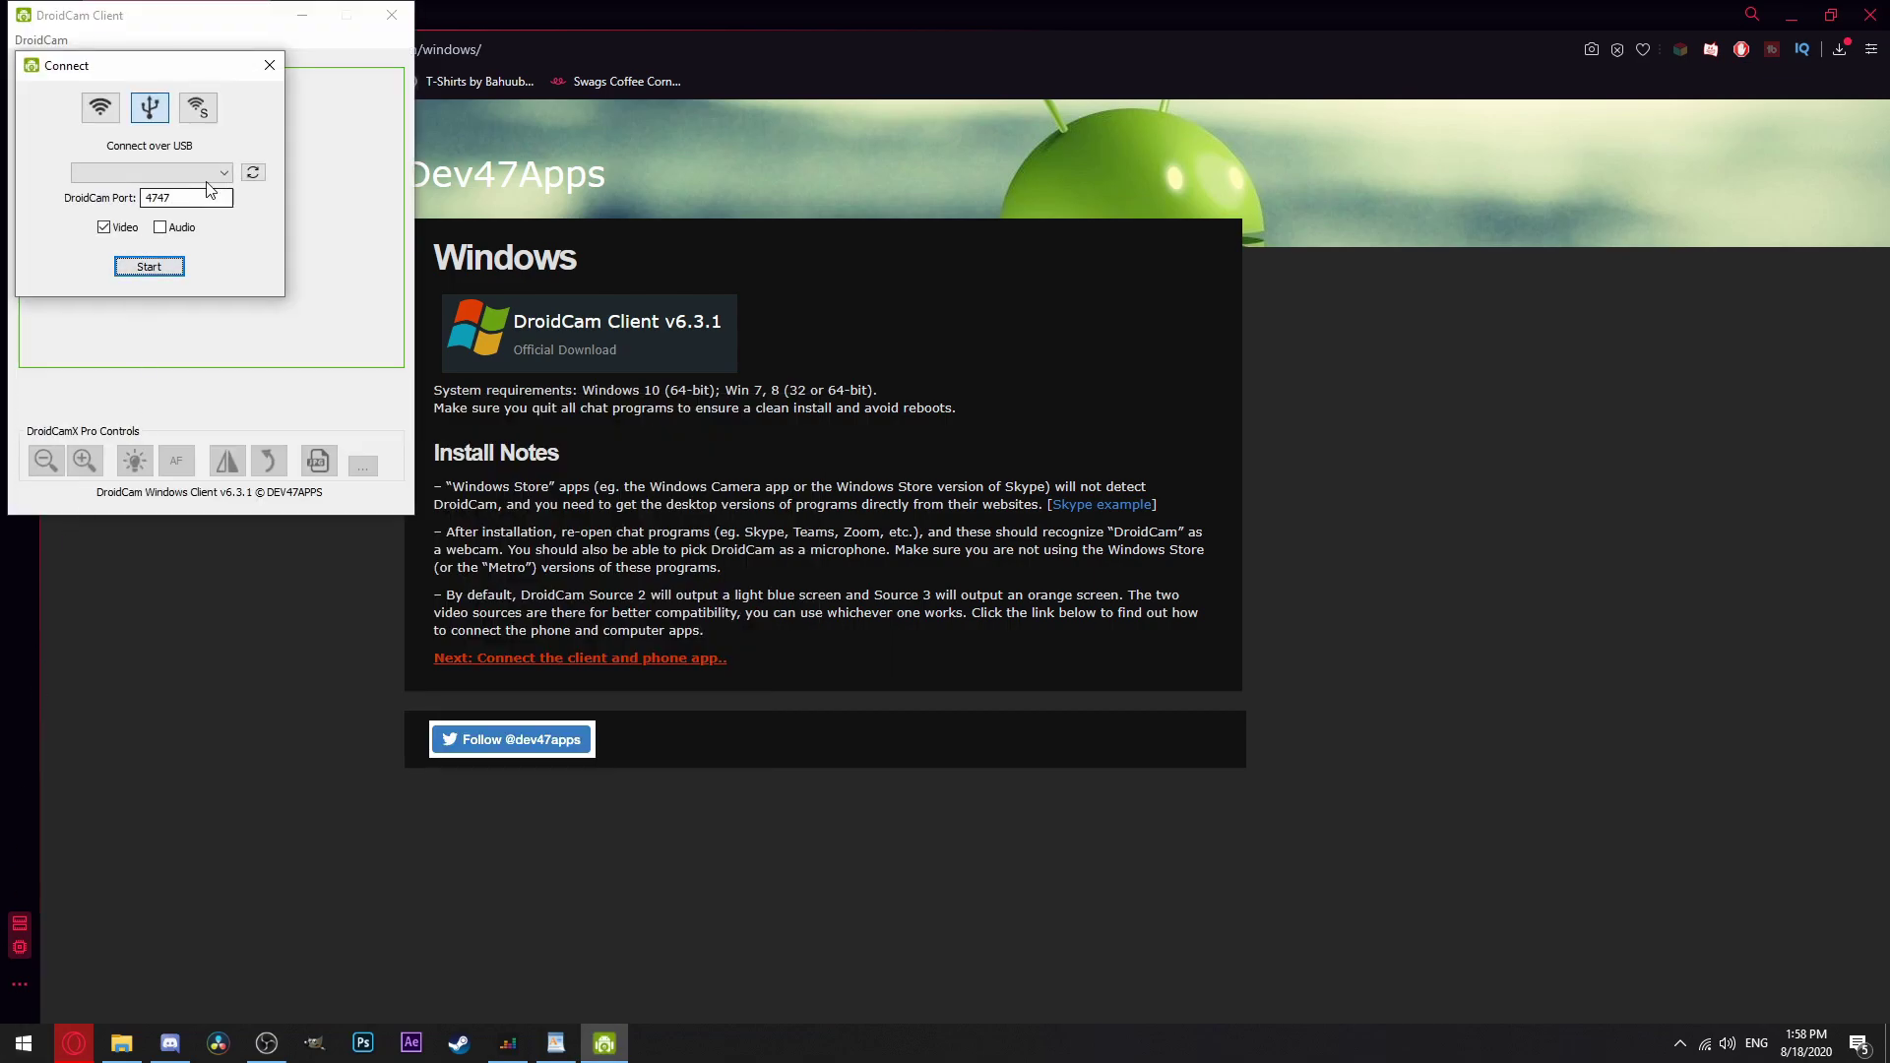
Select the phone as the USB device, start, and dismiss the 'Video connection lost' error
left_click(223, 173)
left_click(183, 197)
left_click(149, 266)
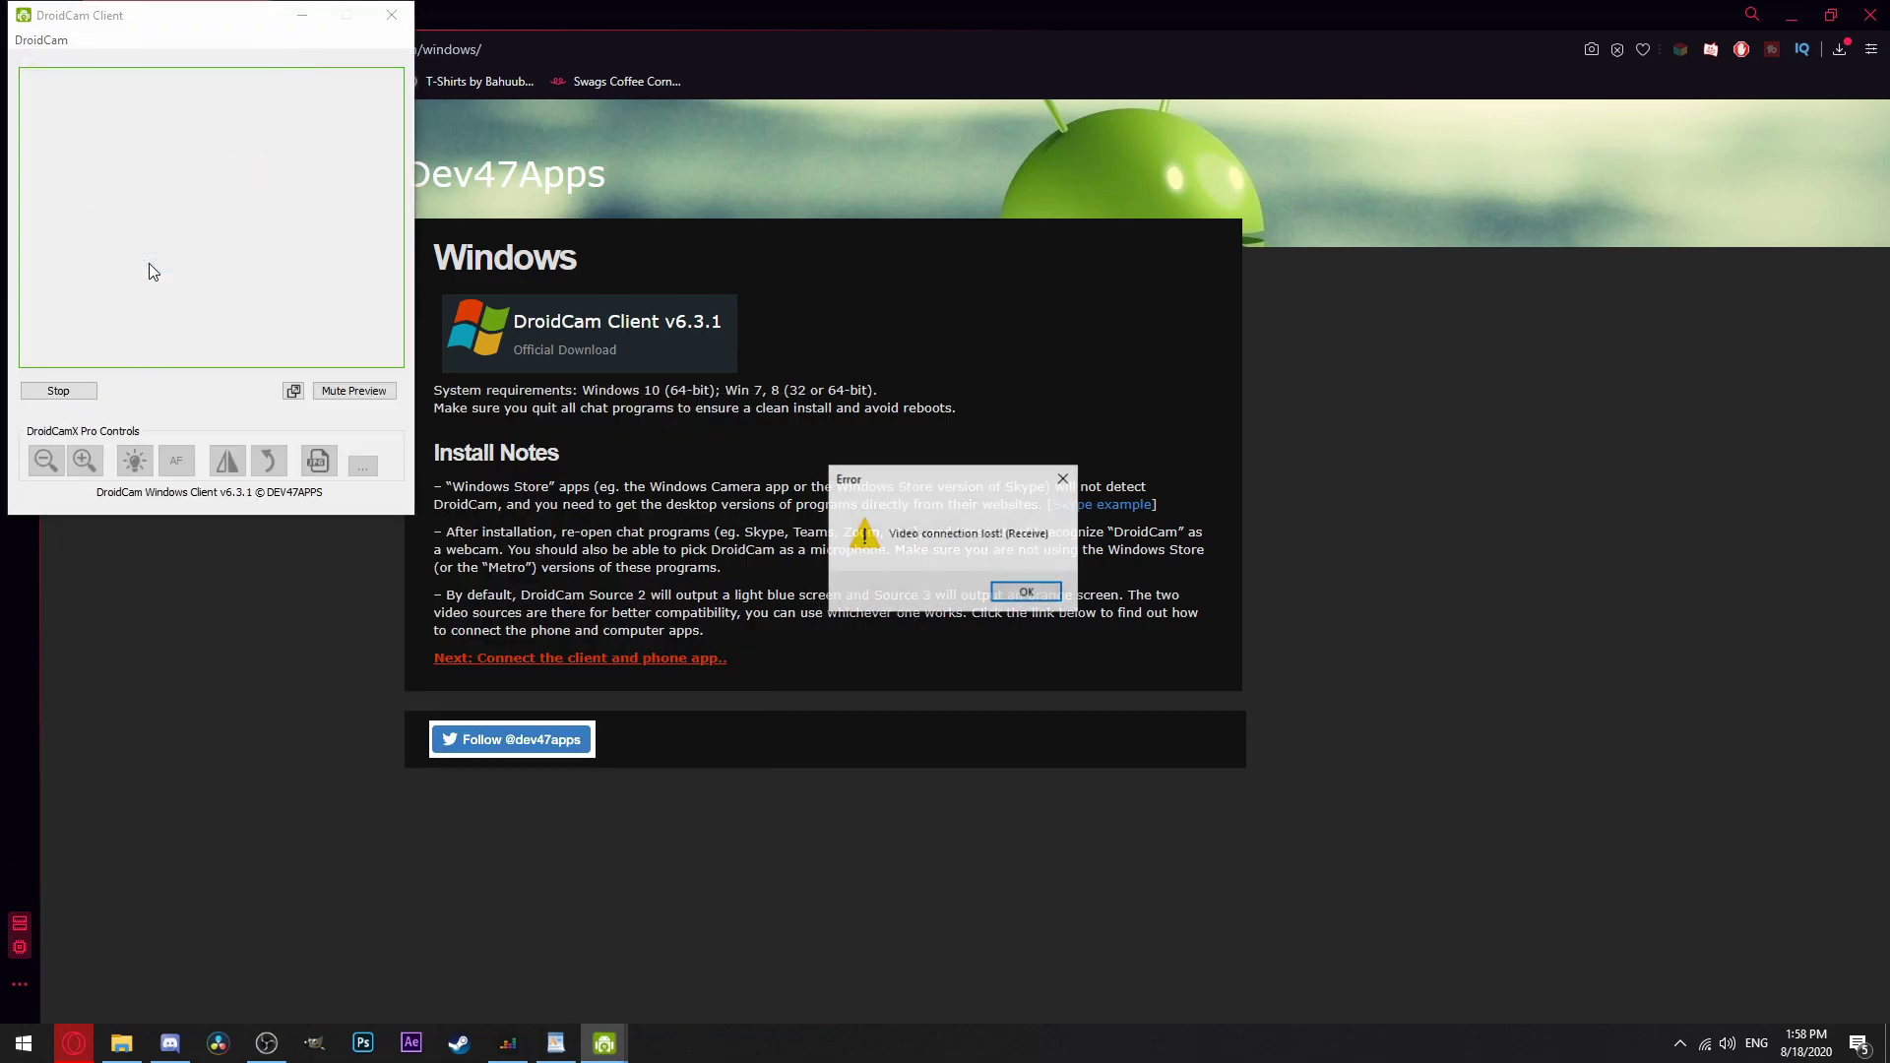
left_click(1027, 594)
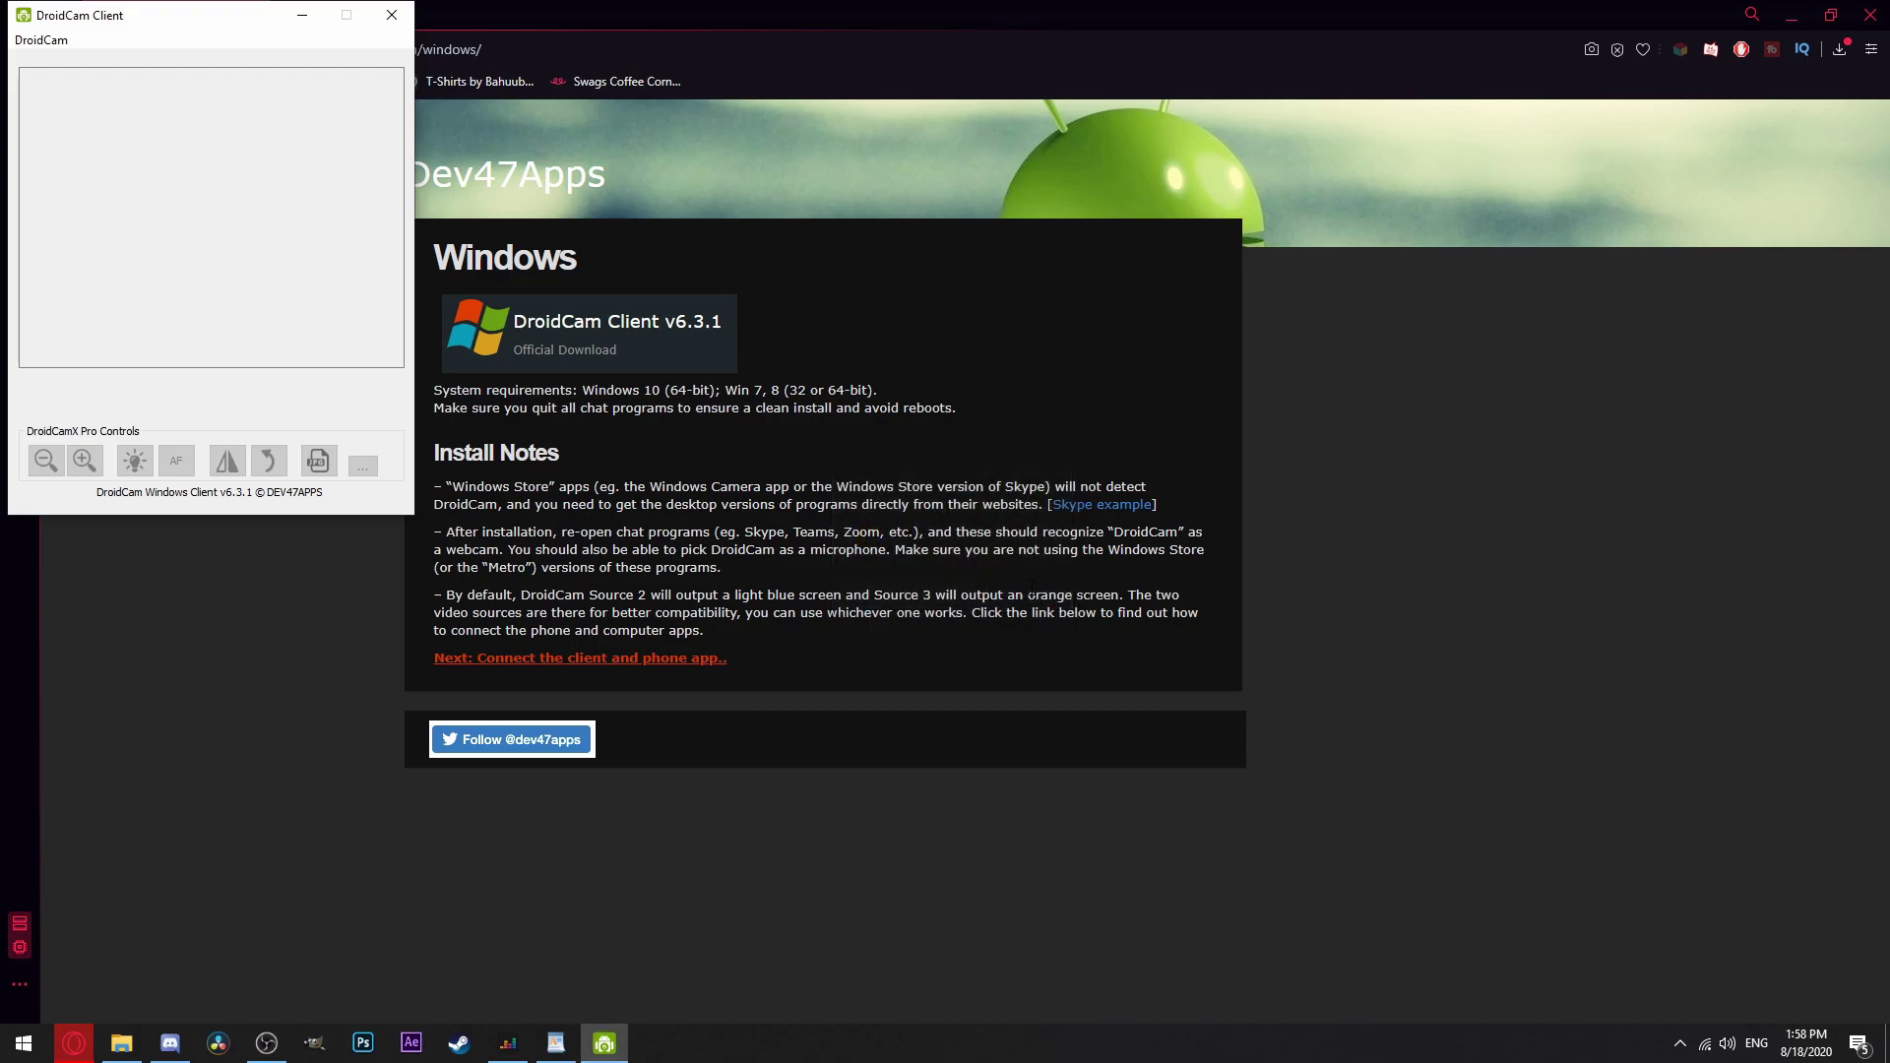
Start a new DroidCam connection, refresh the USB devices, and stream the phone camera over USB
left_click(41, 38)
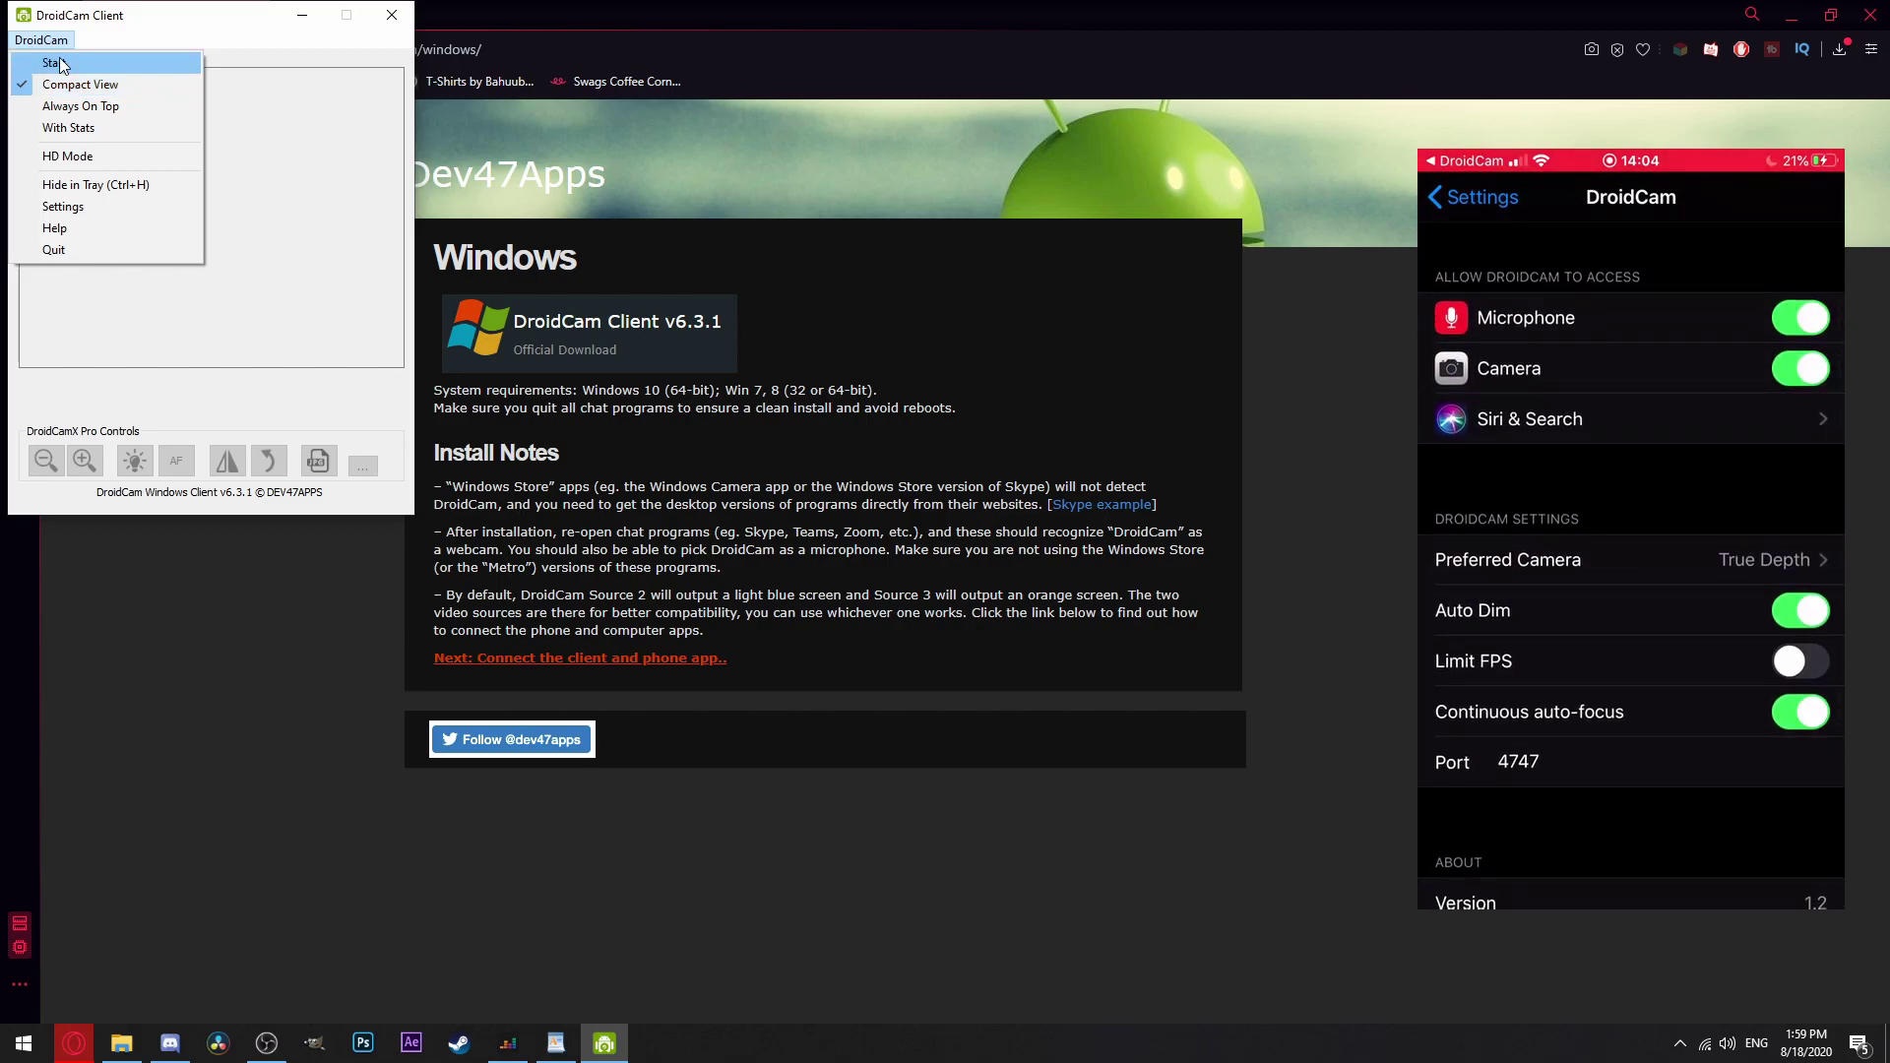
left_click(59, 63)
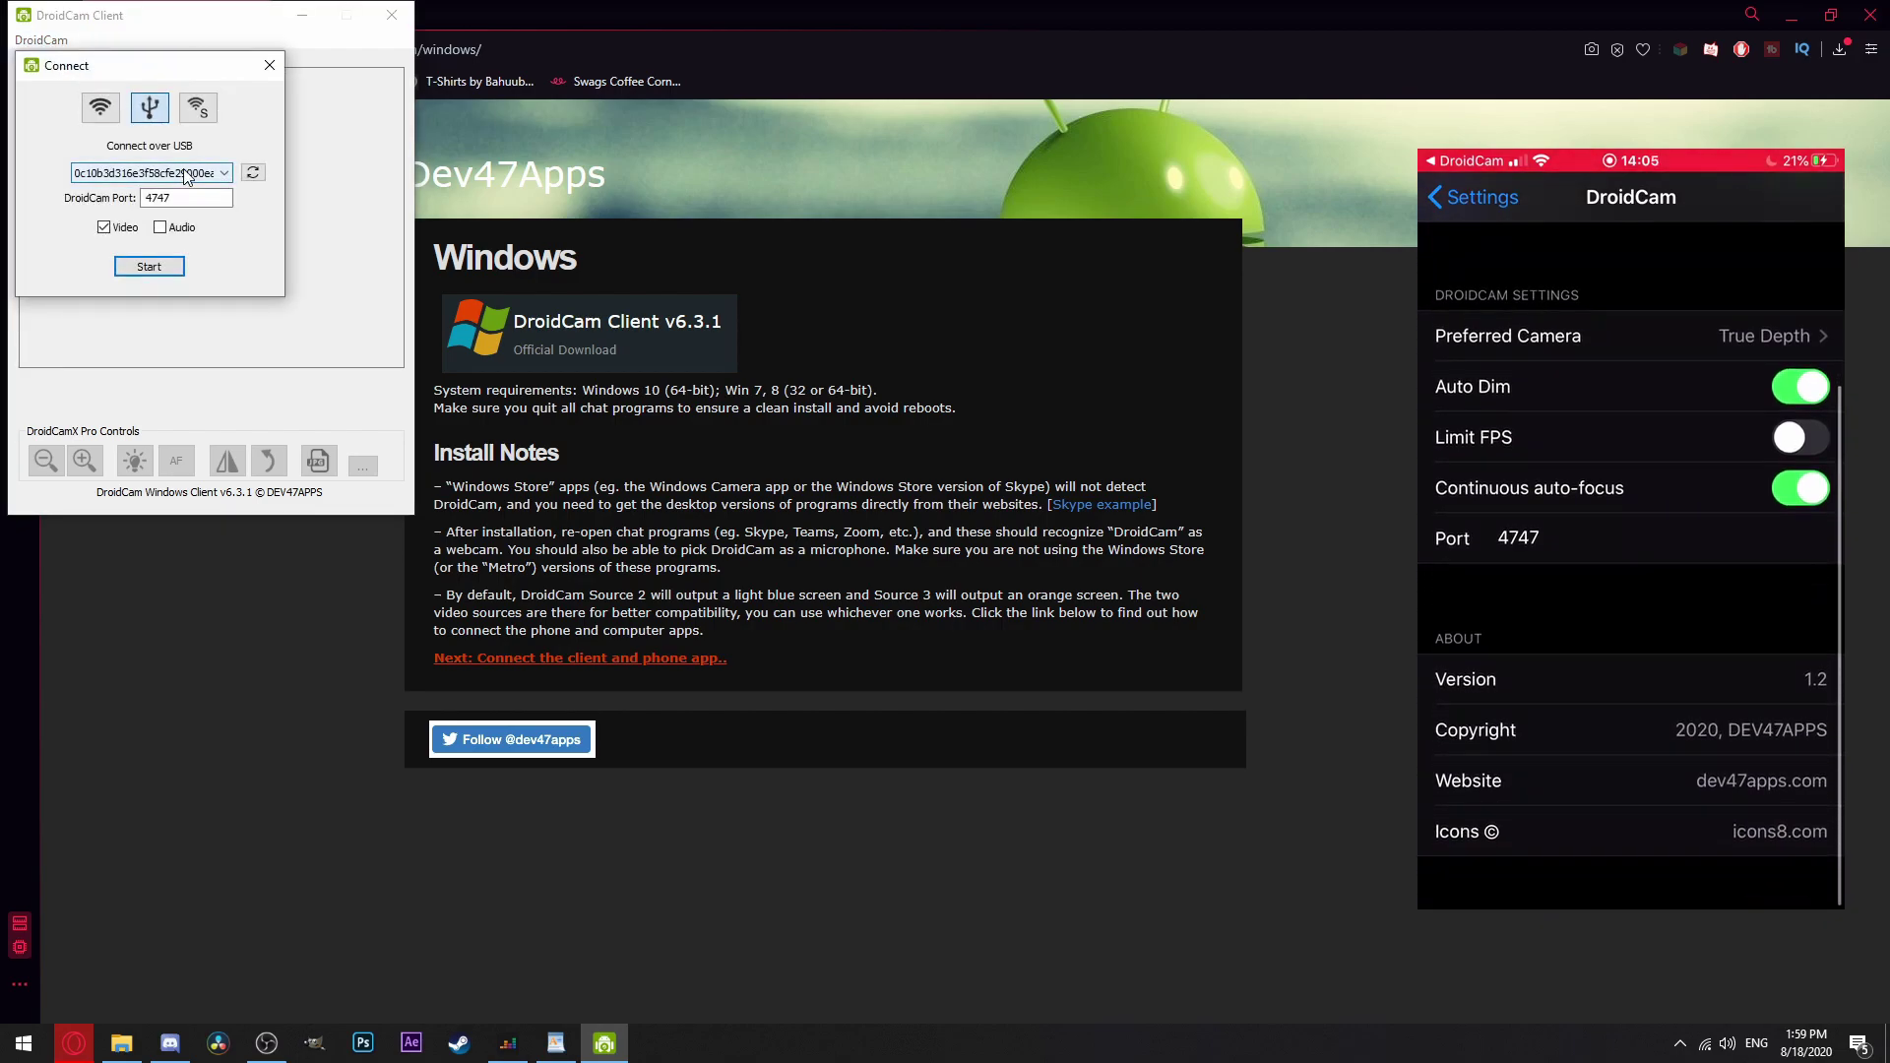
left_click(253, 175)
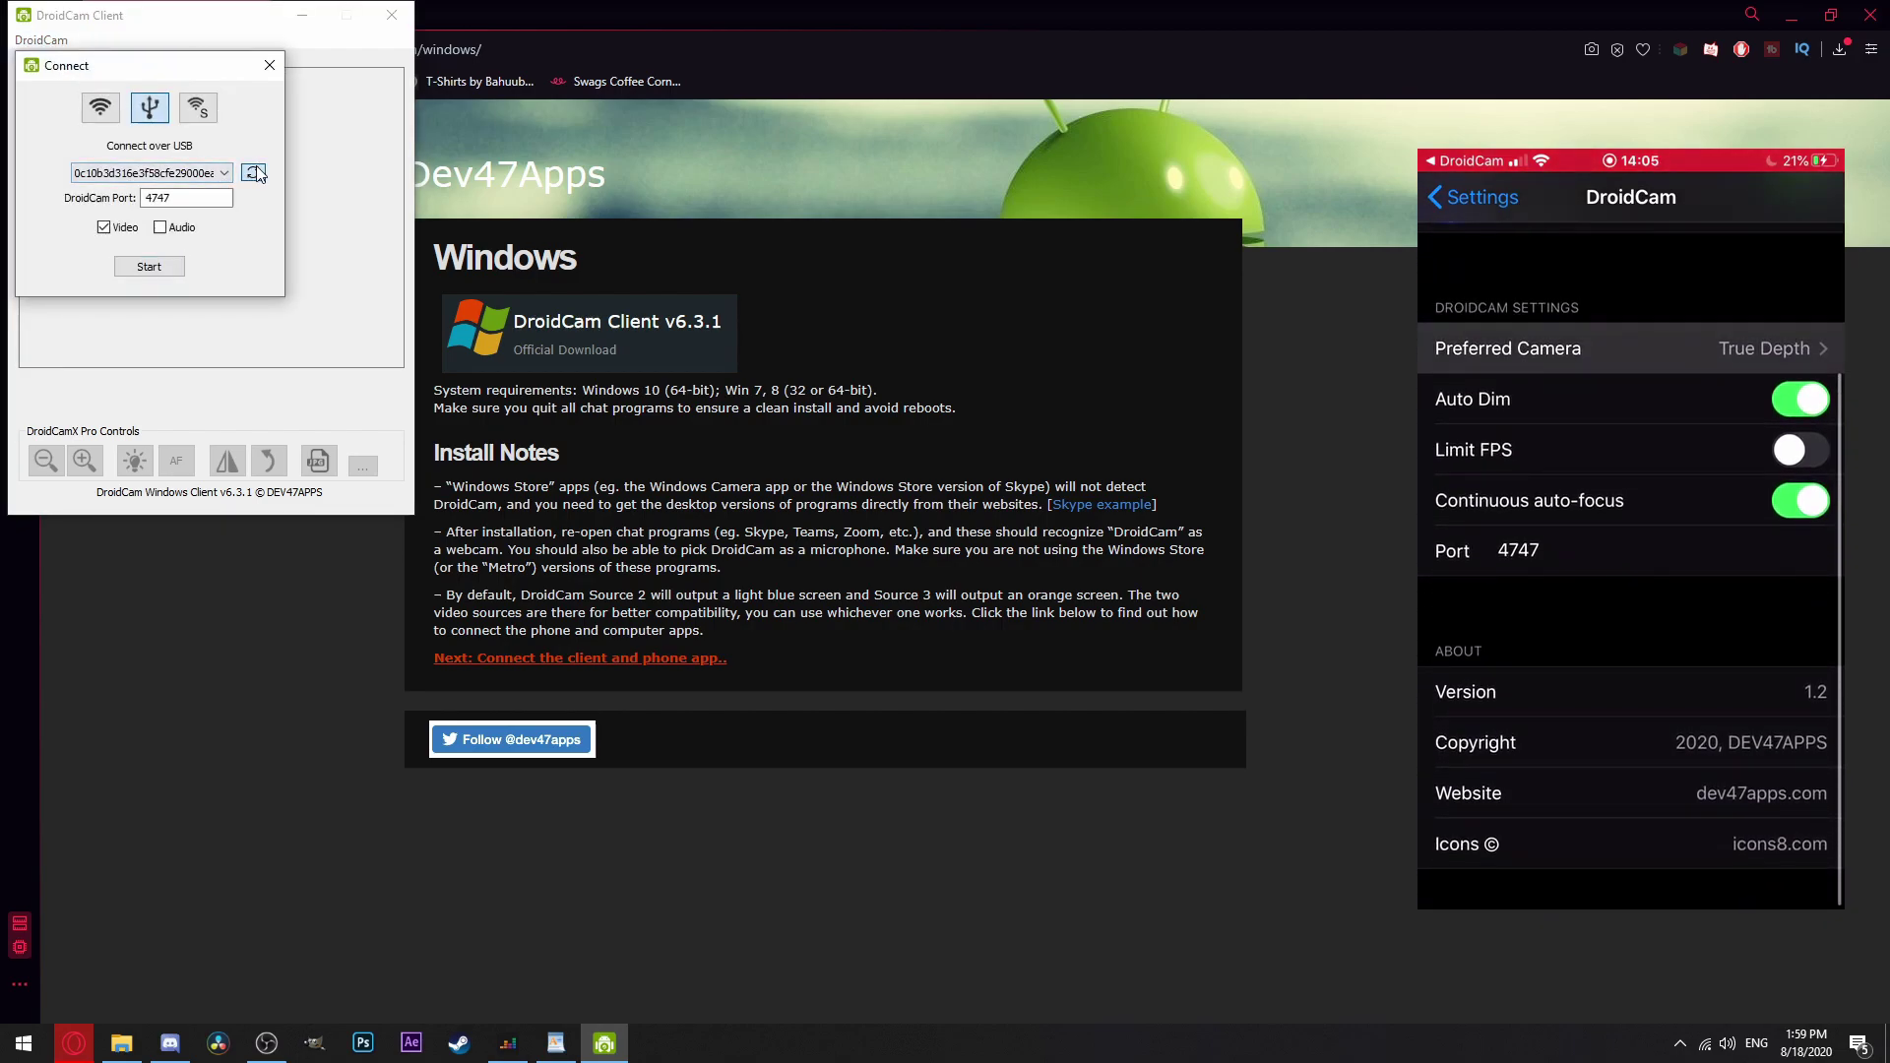
left_click(149, 271)
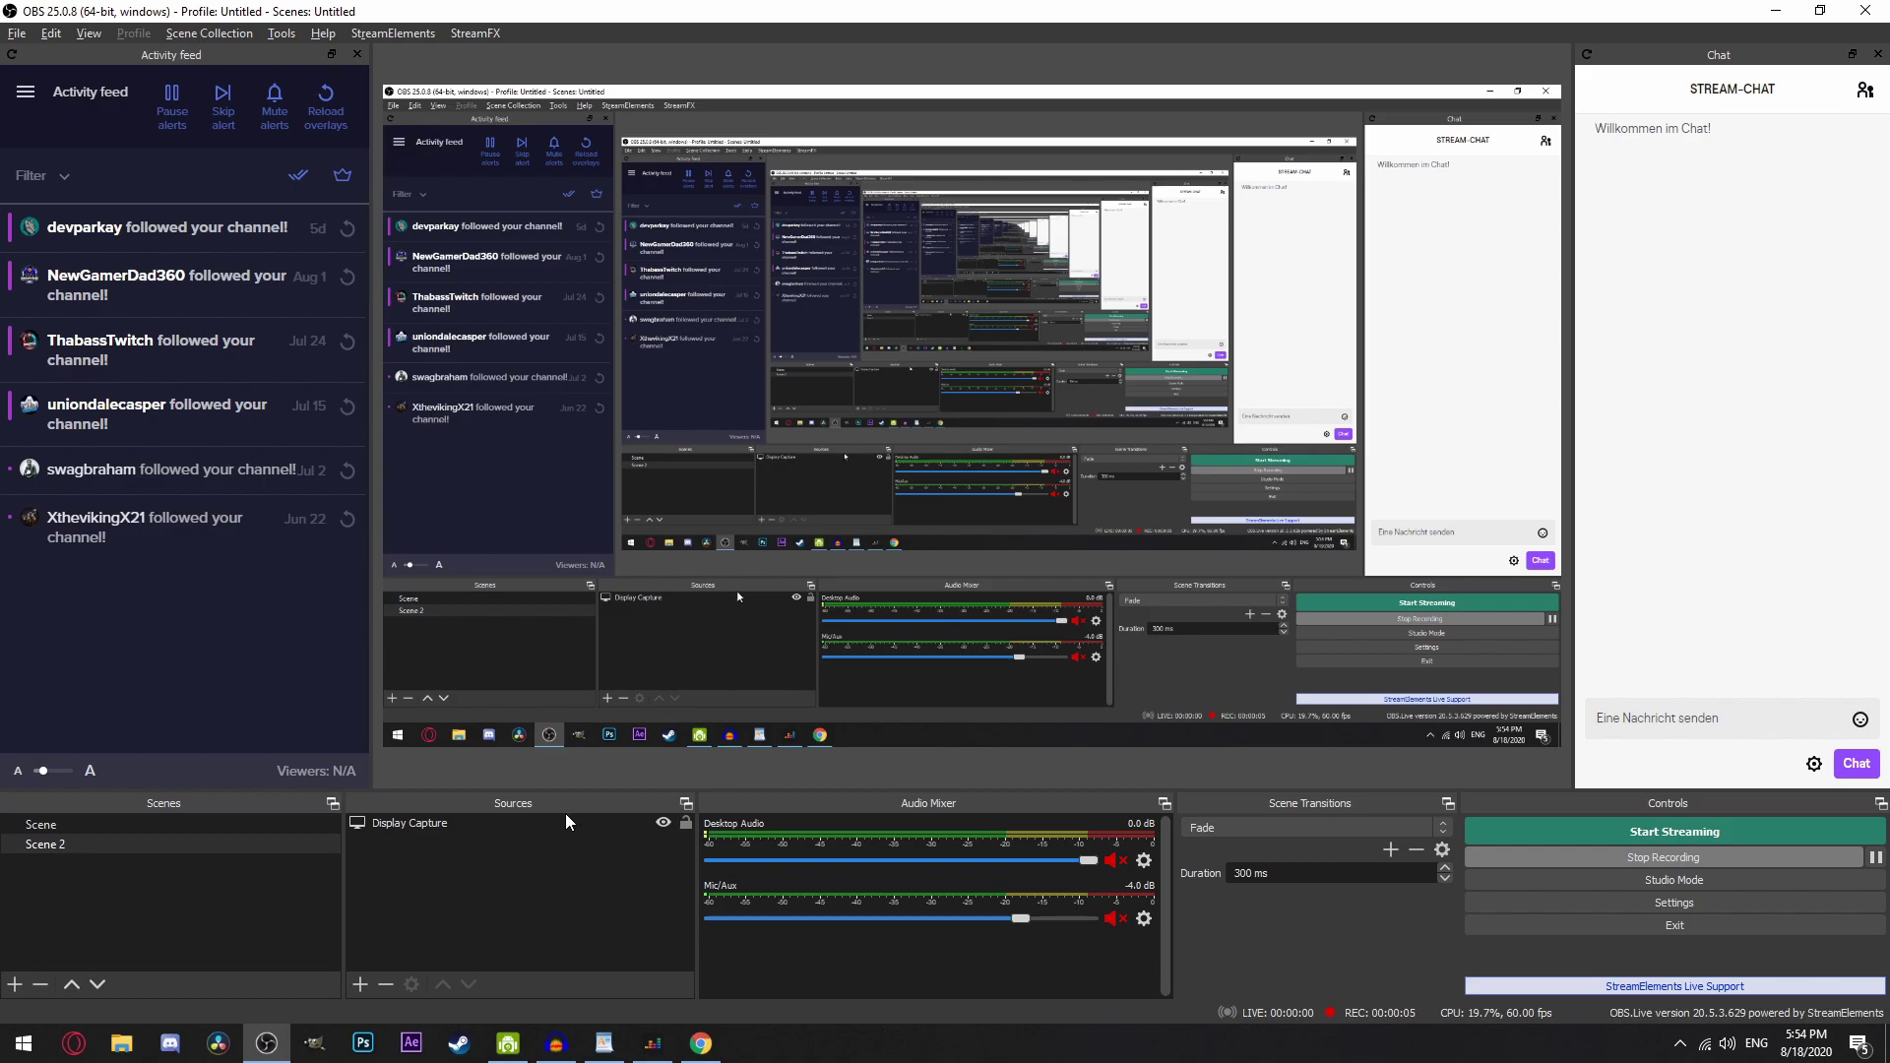
Add a Video Capture Device source named 'Webcam' to Scene 2
left_click(359, 985)
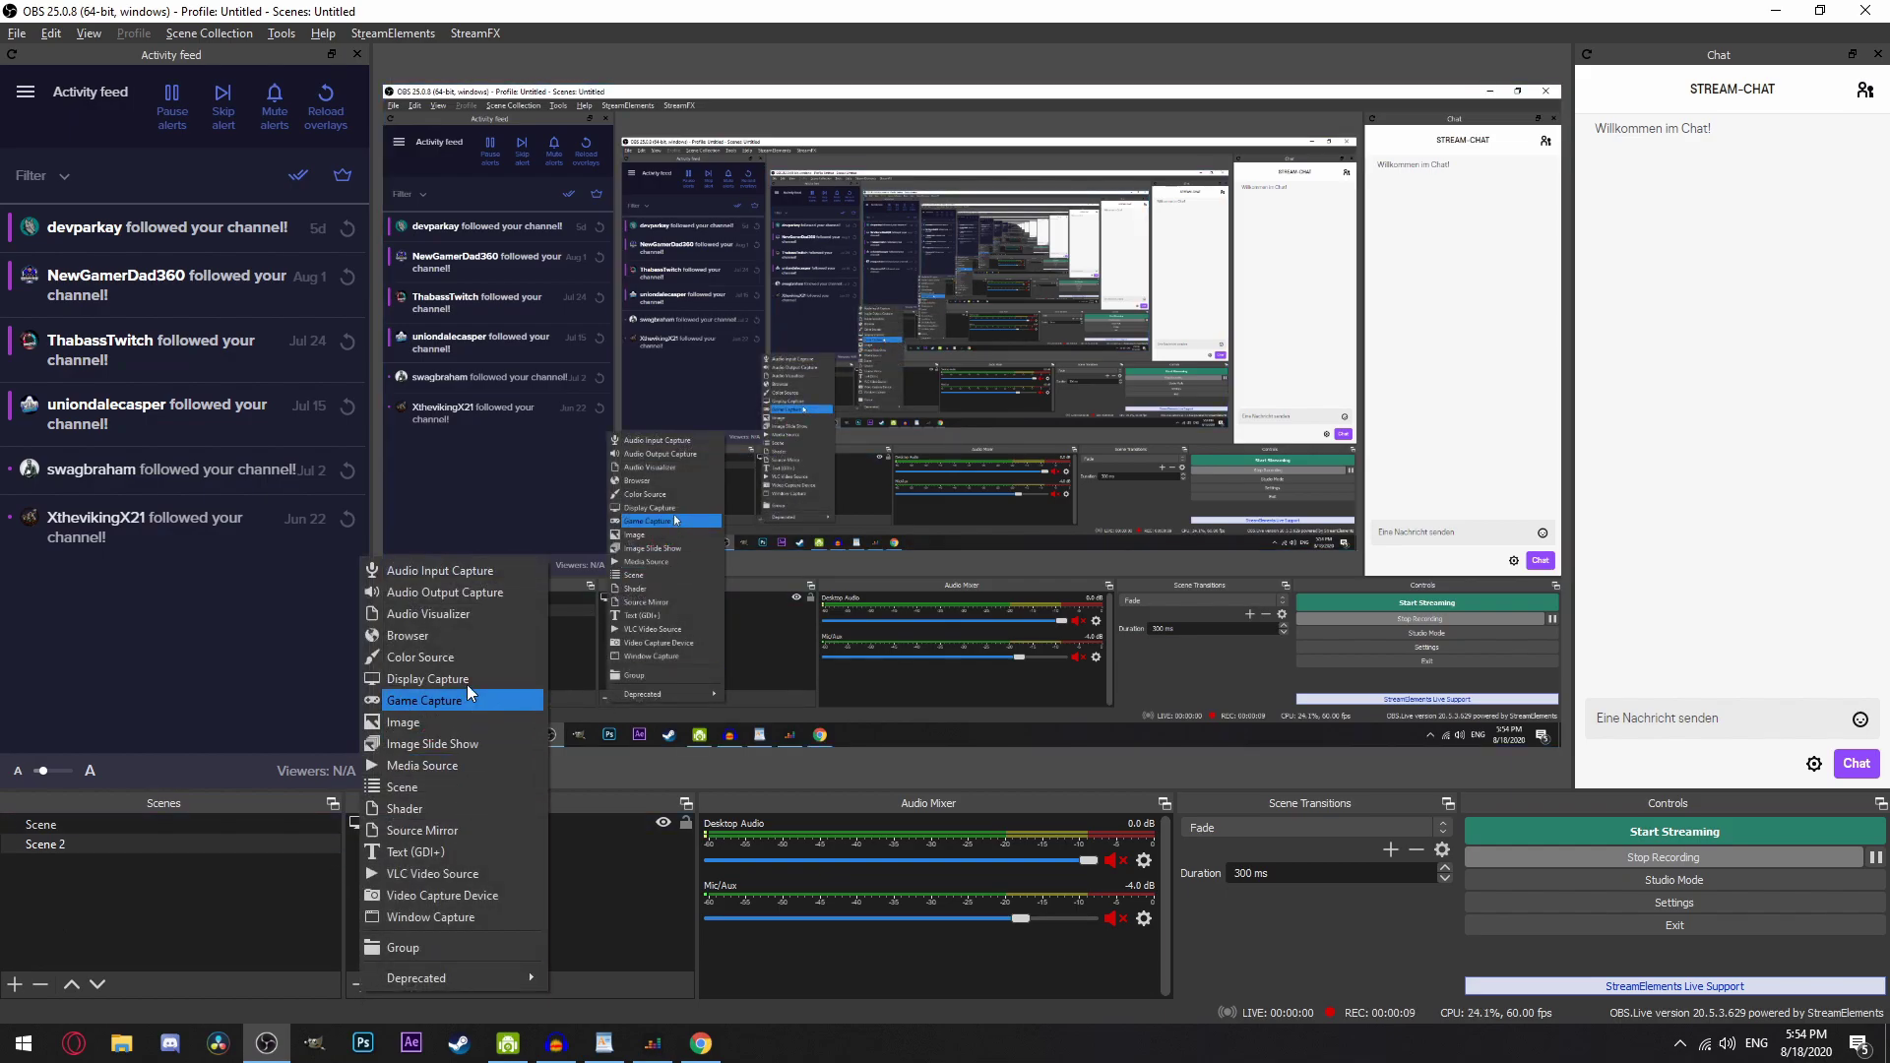
left_click(437, 900)
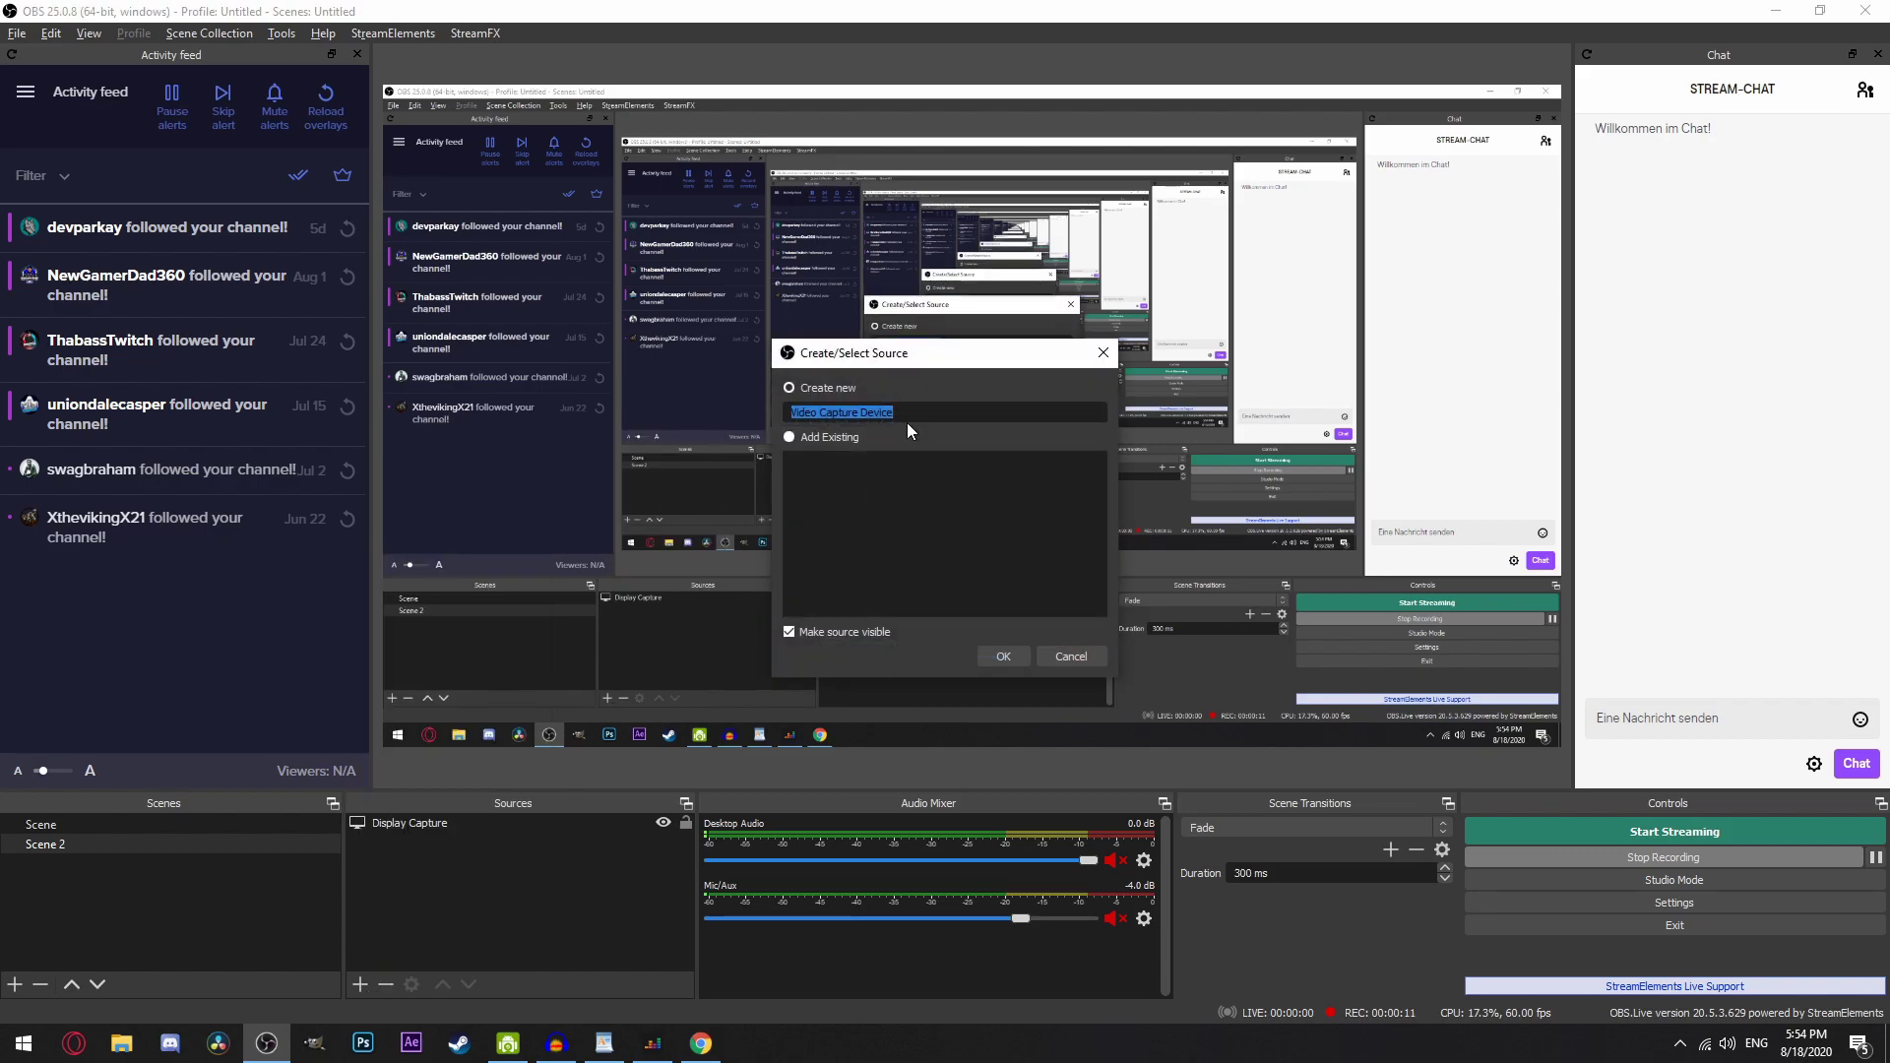
type("Webcam")
left_click(992, 647)
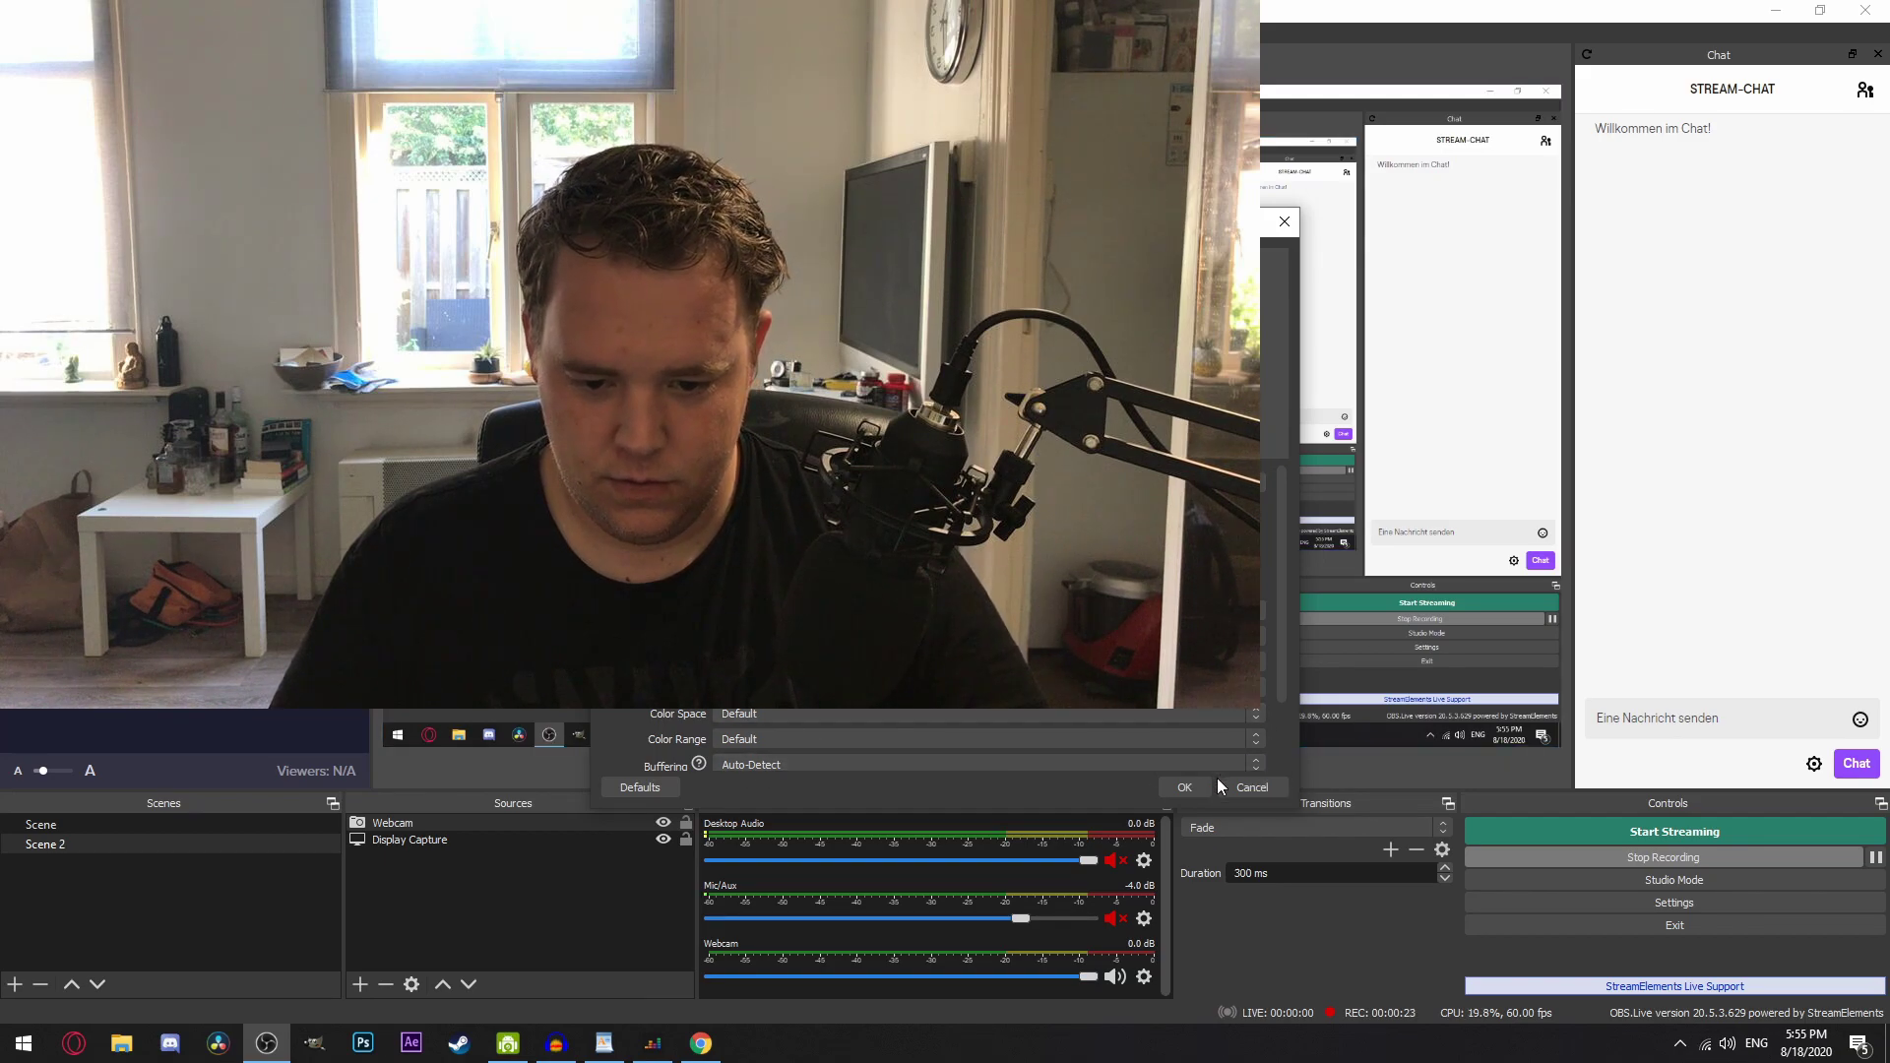
Accept the Webcam properties, then scale the webcam image down and move it into the lower-right corner
left_click(1186, 787)
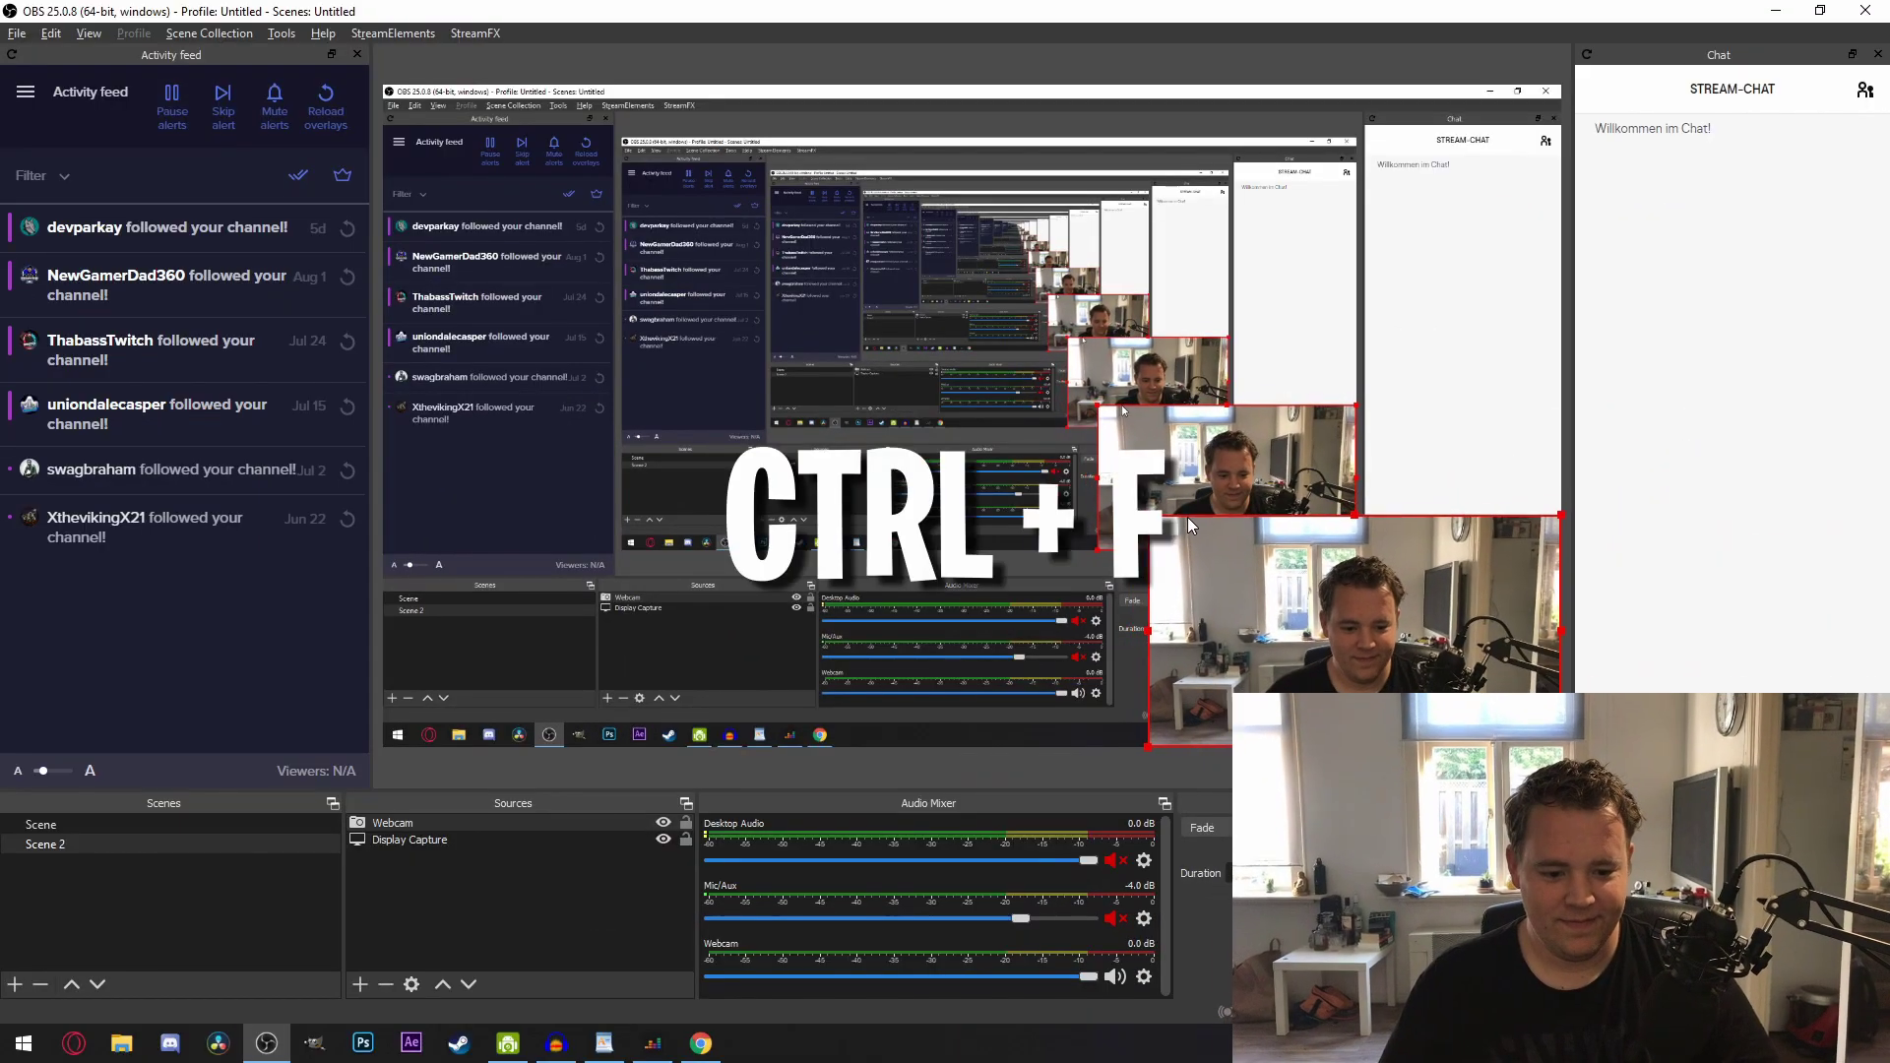
left_click_drag(1191, 520, 1266, 587)
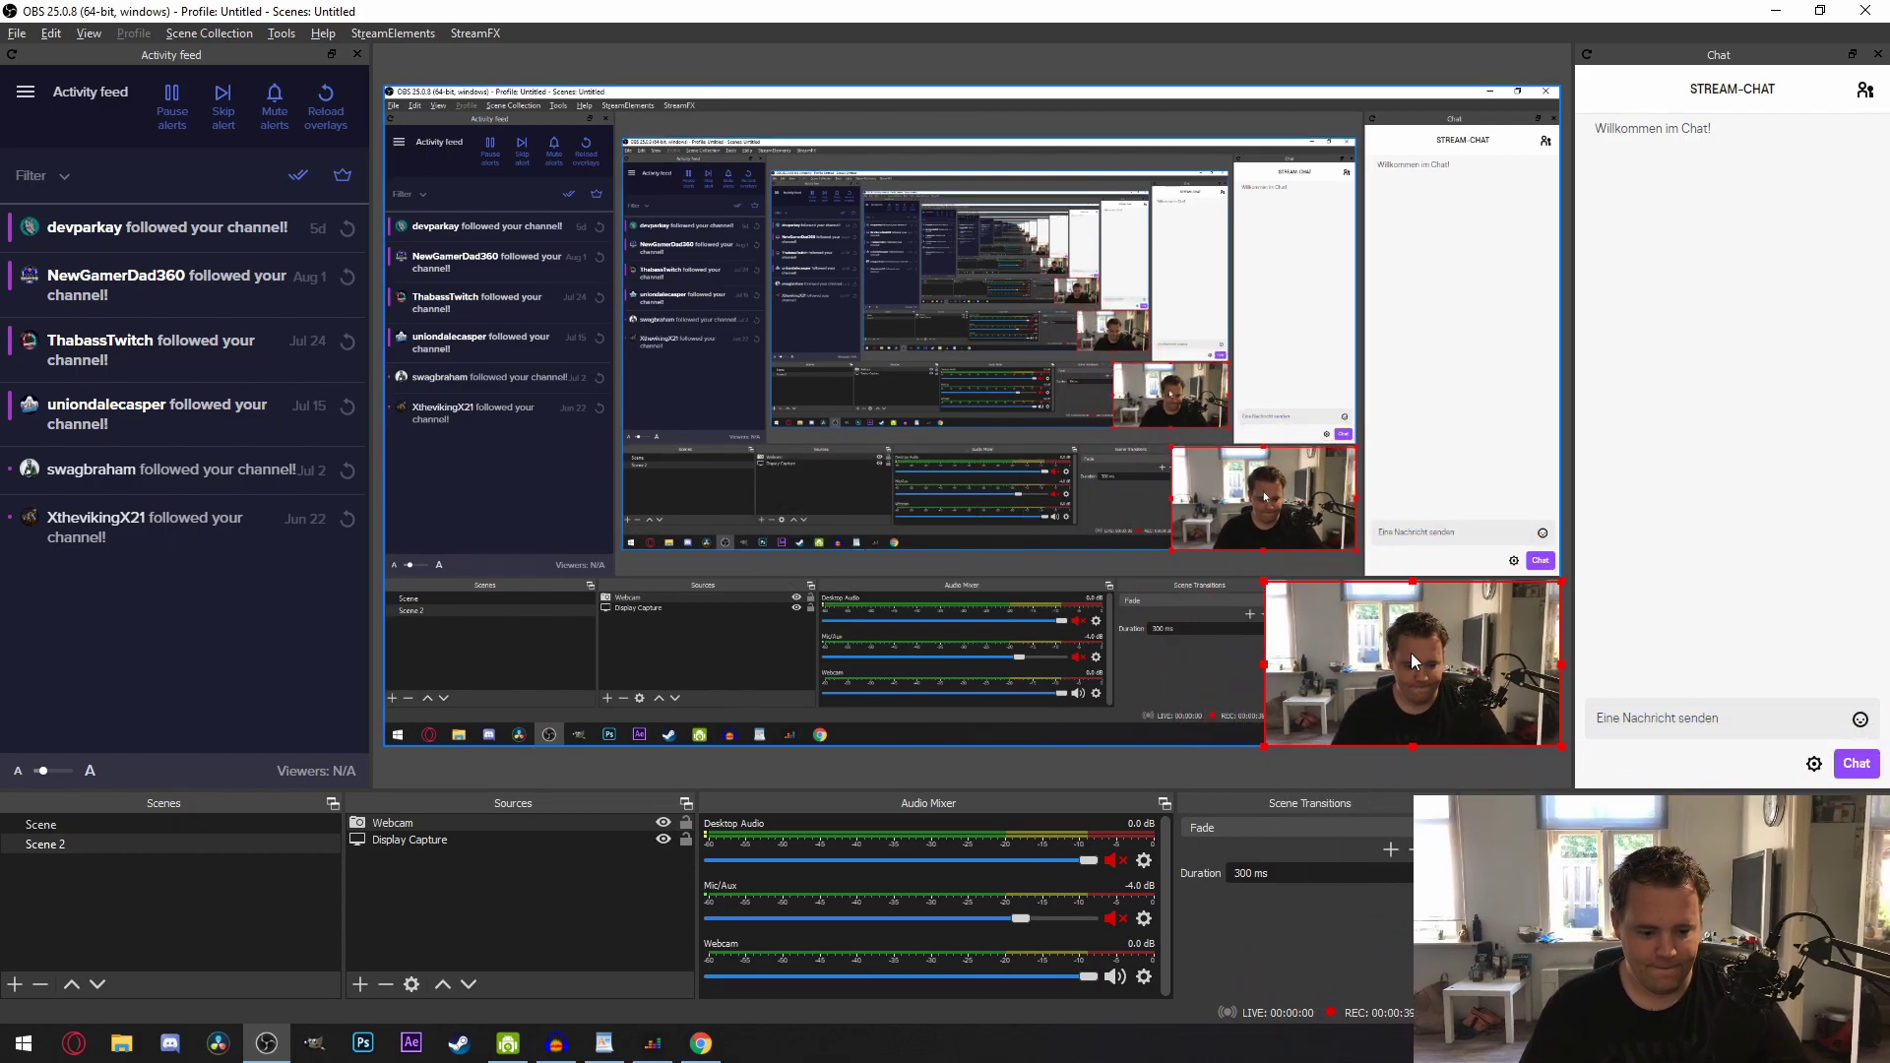
left_click_drag(1410, 660, 532, 448)
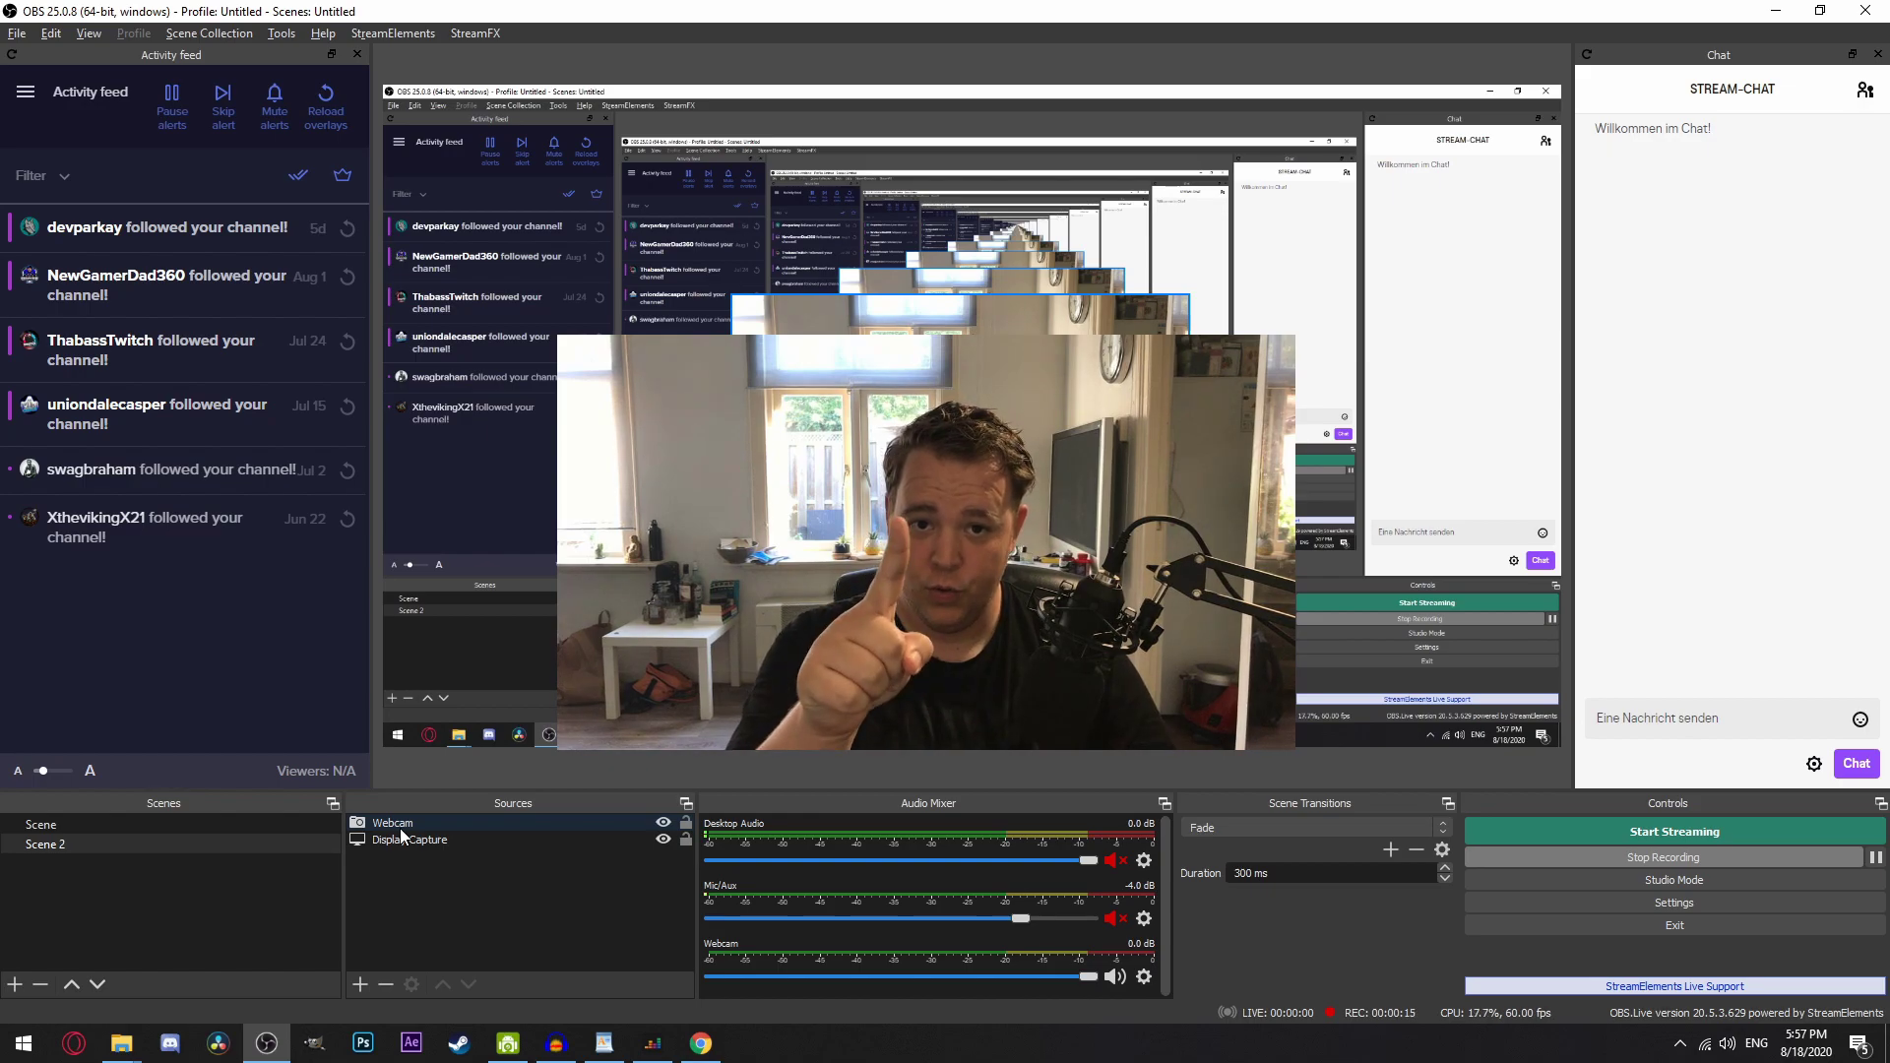
Add a Color Correction filter to the Webcam source
right_click(400, 829)
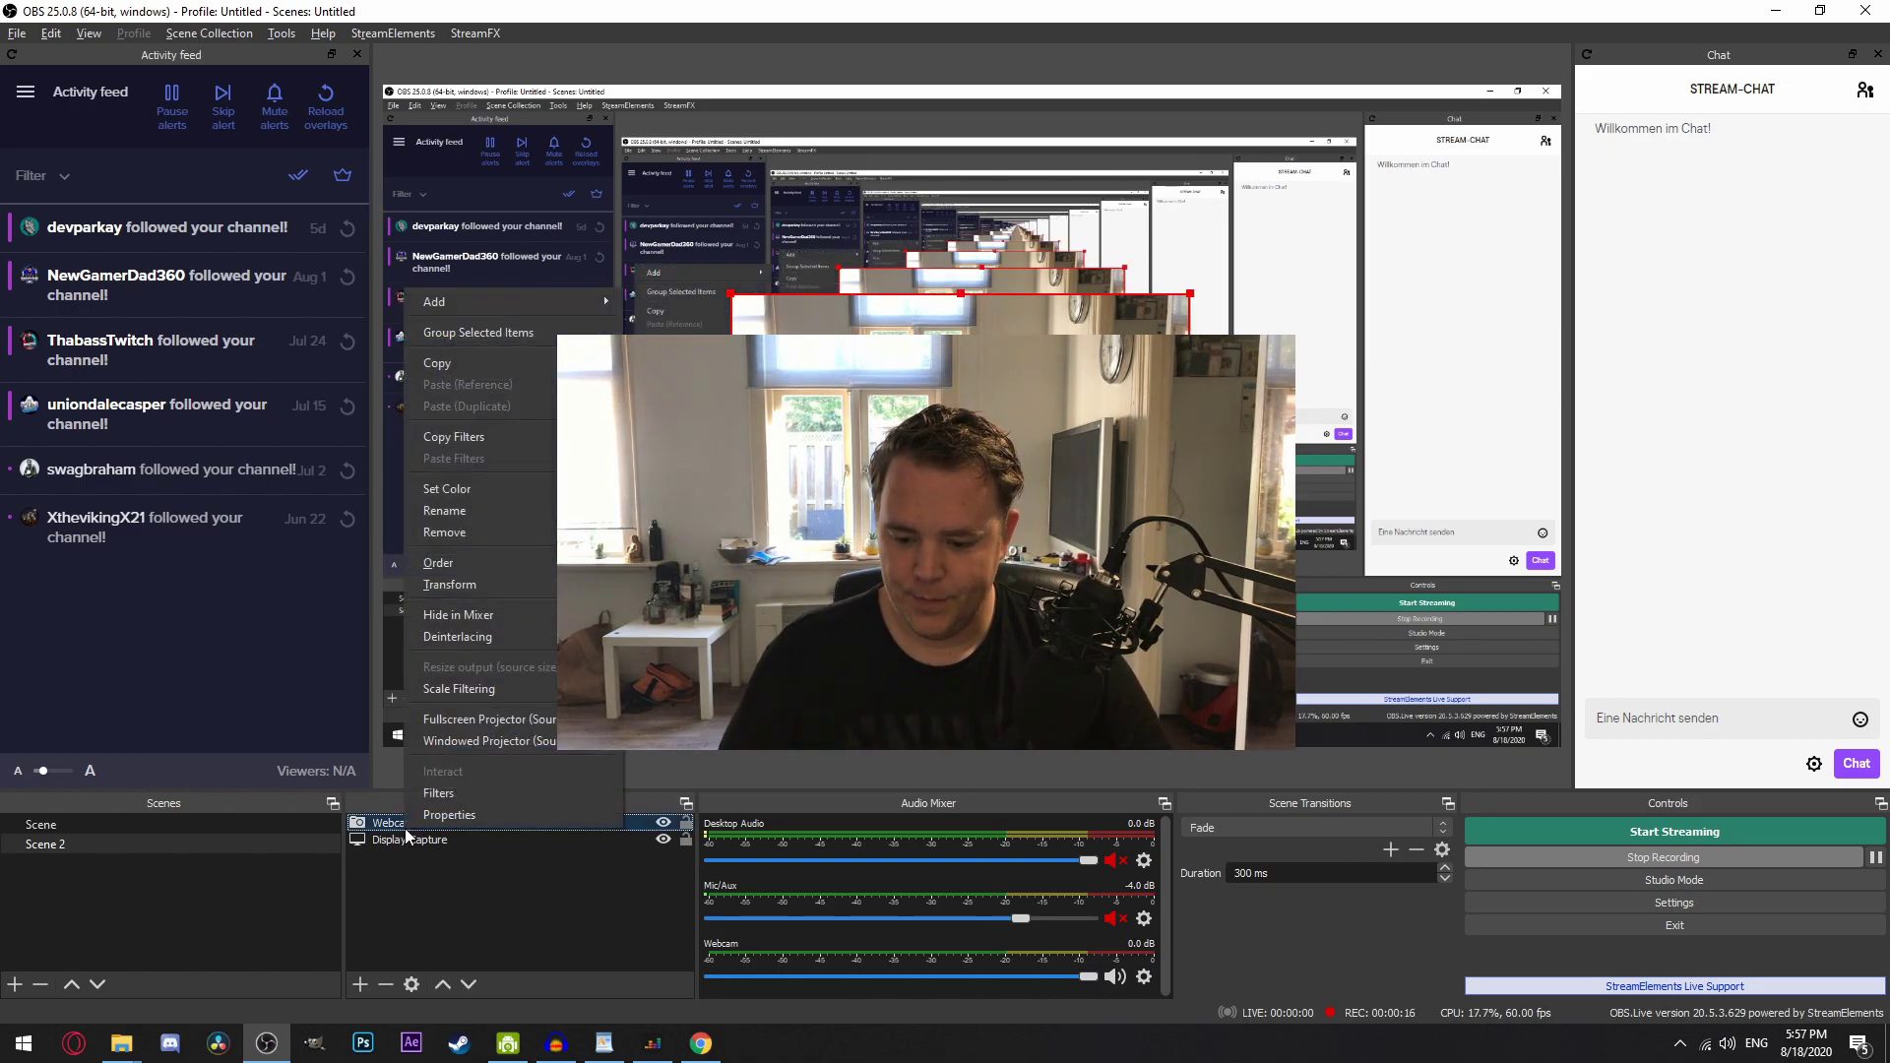
left_click(495, 793)
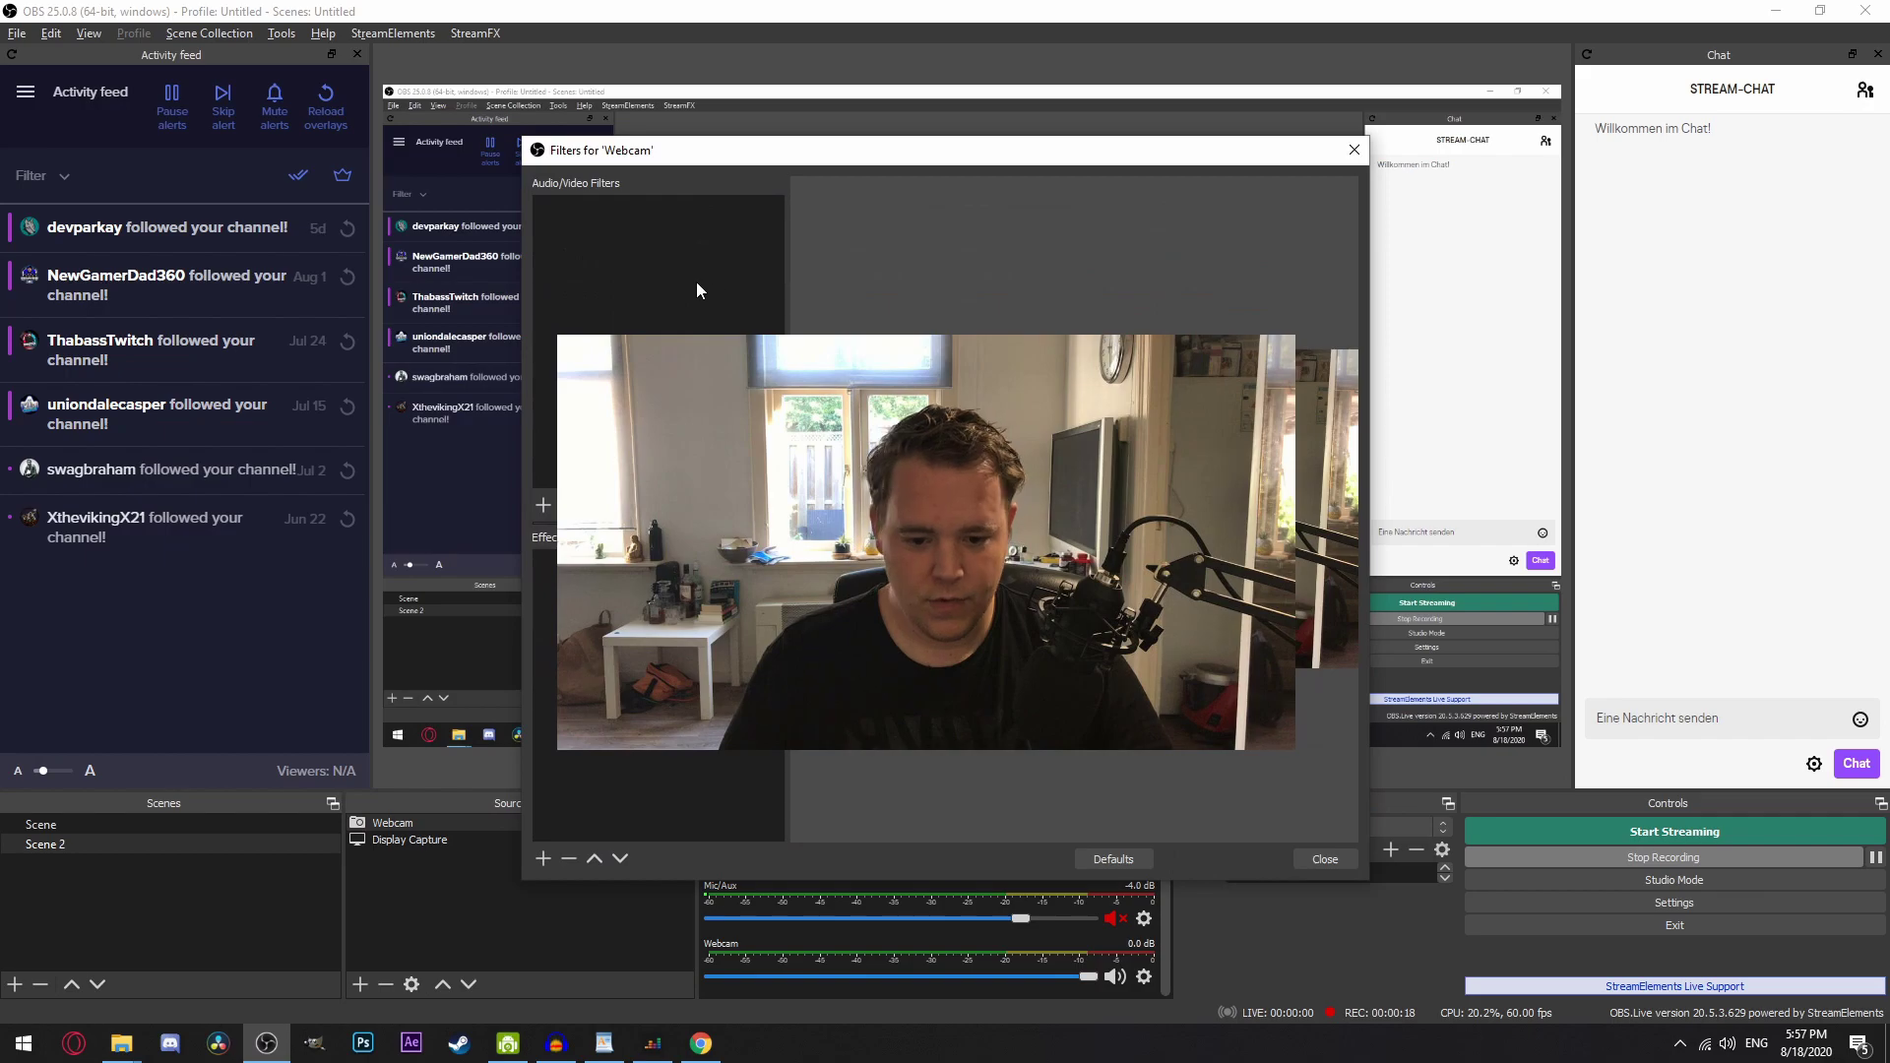
left_click(541, 860)
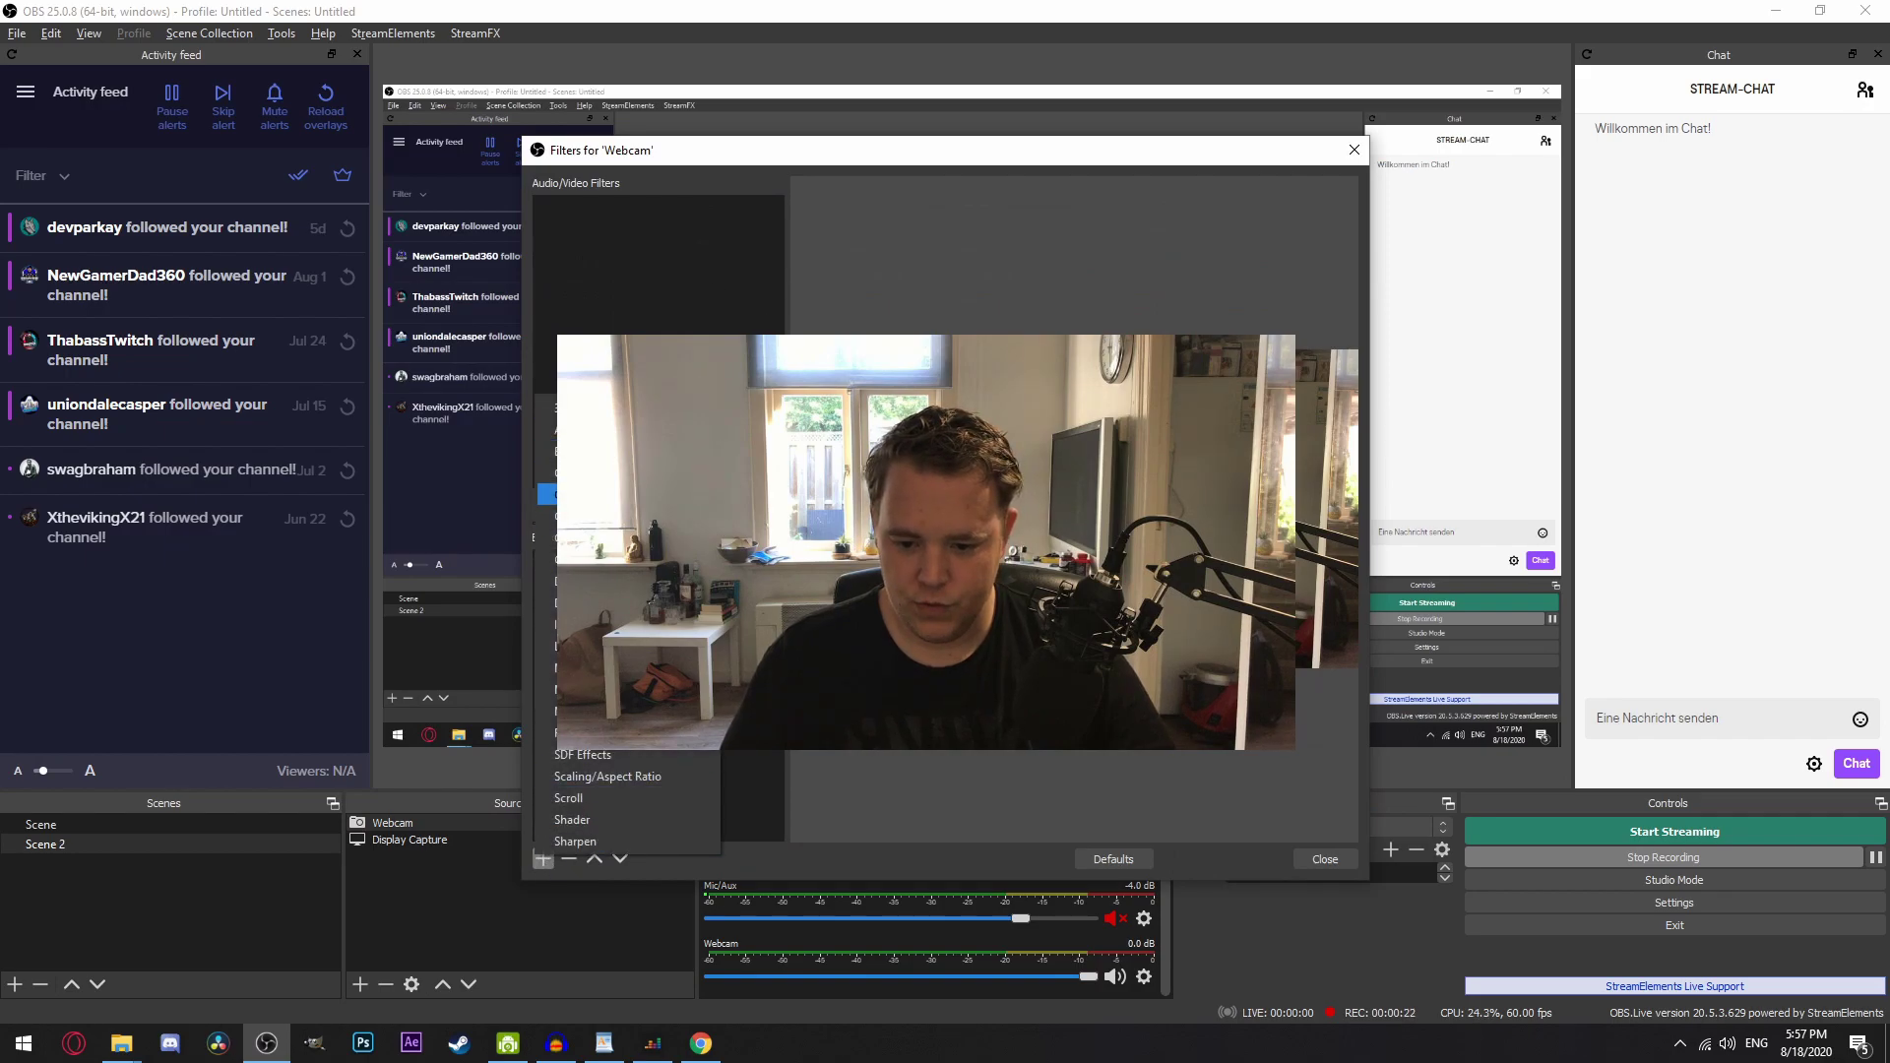
left_click(591, 494)
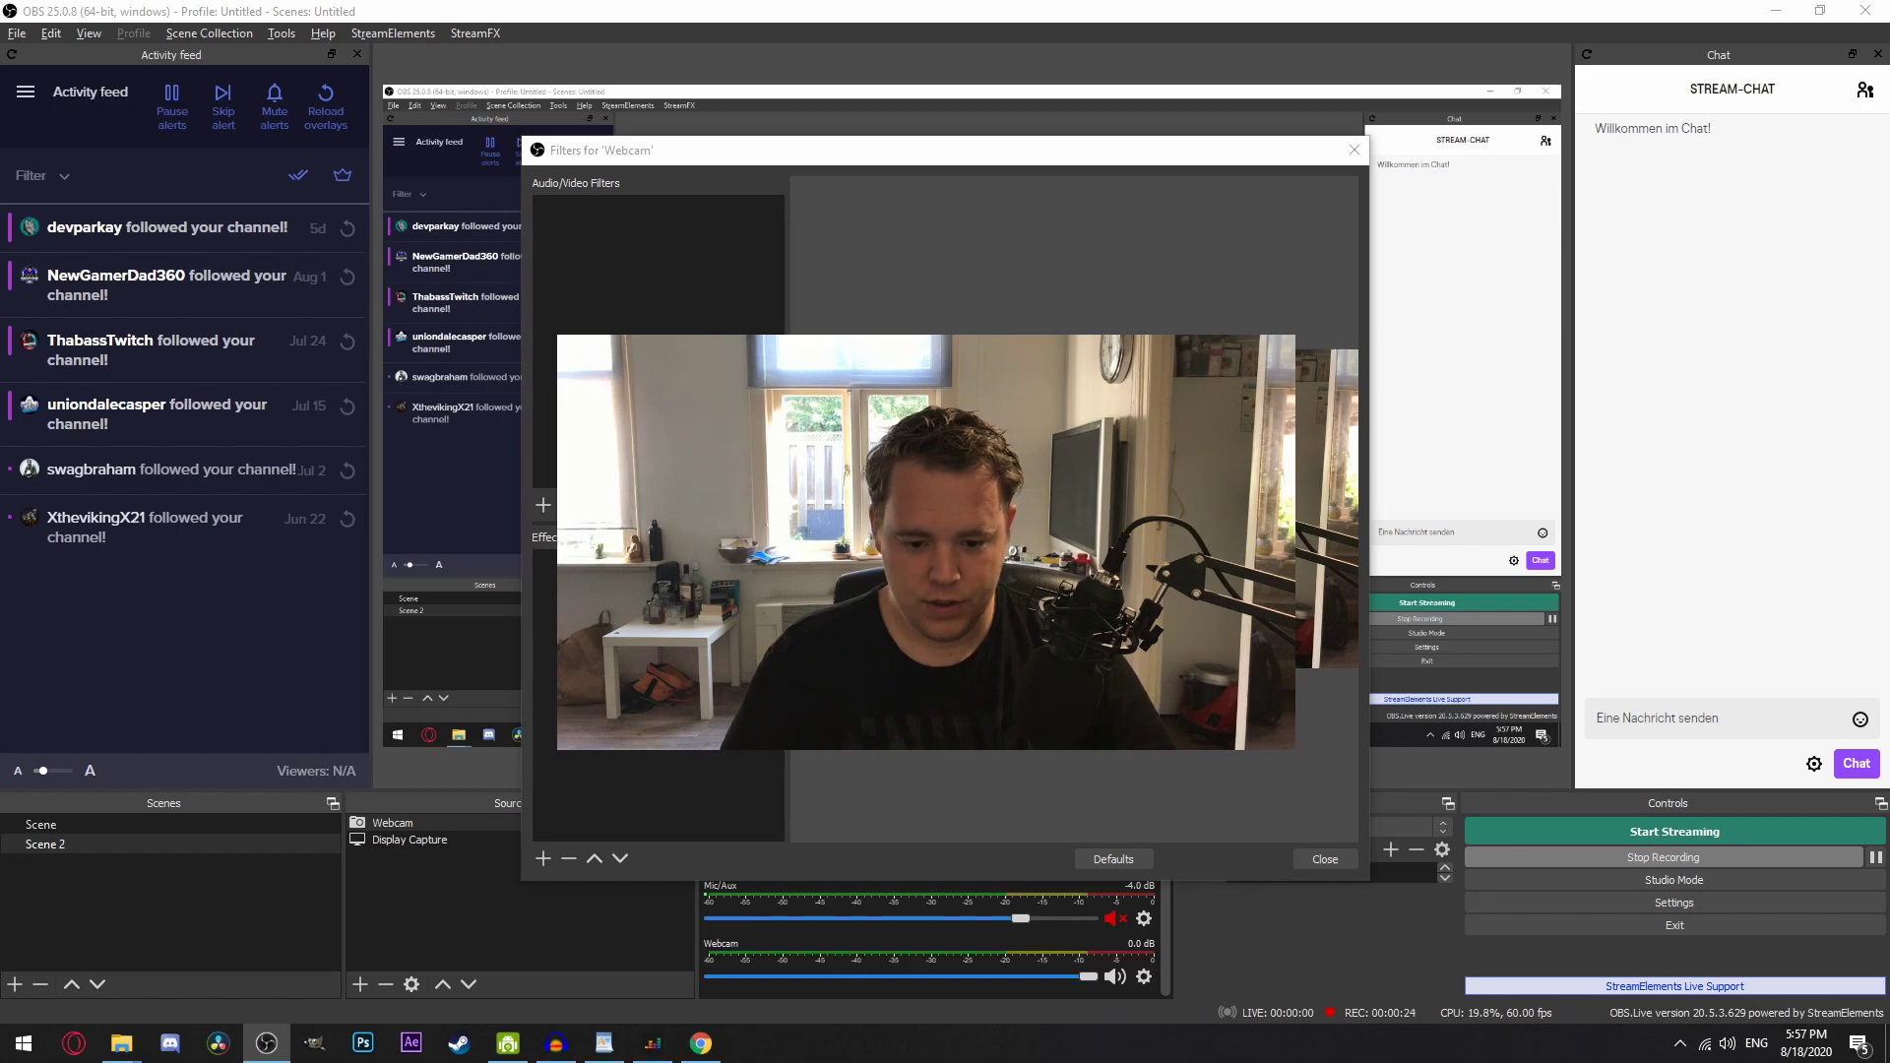
key("Return")
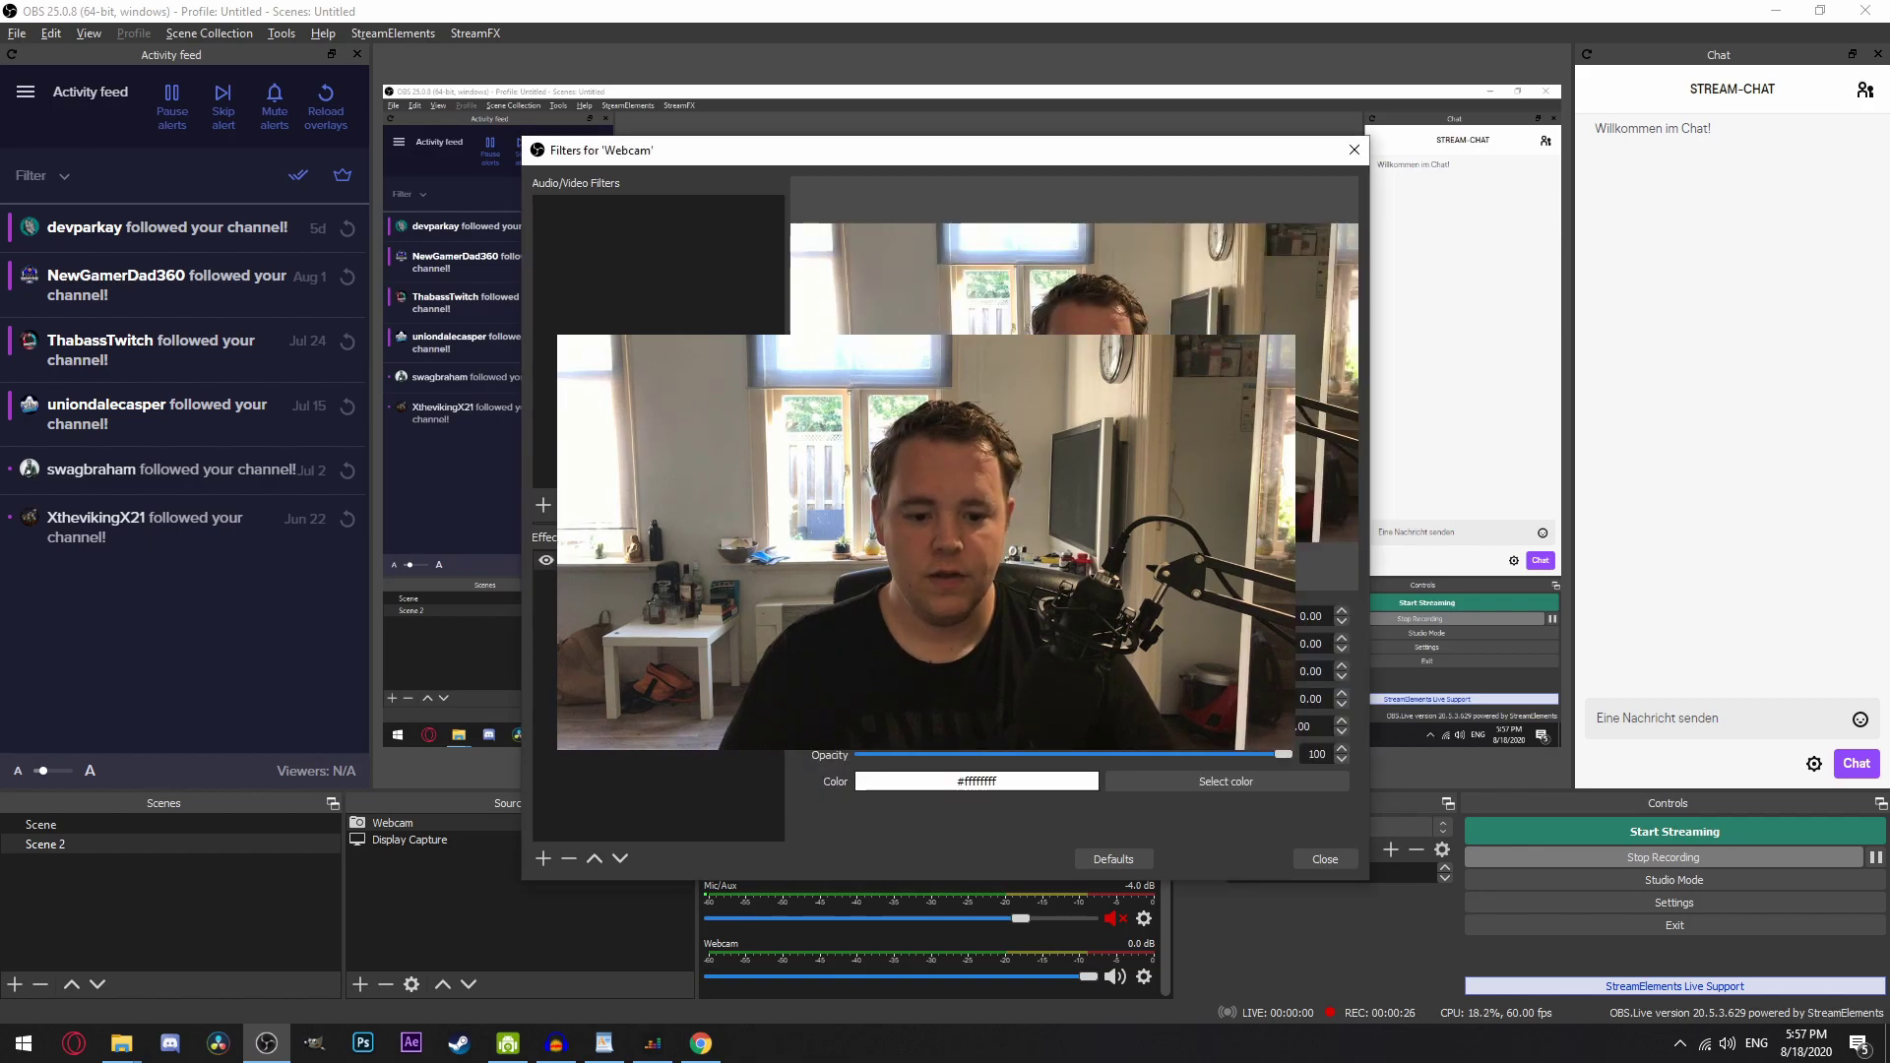
Tweak the filter's contrast, raise saturation to 0.39, and lower brightness to -0.03
left_click_drag(1069, 617, 1070, 671)
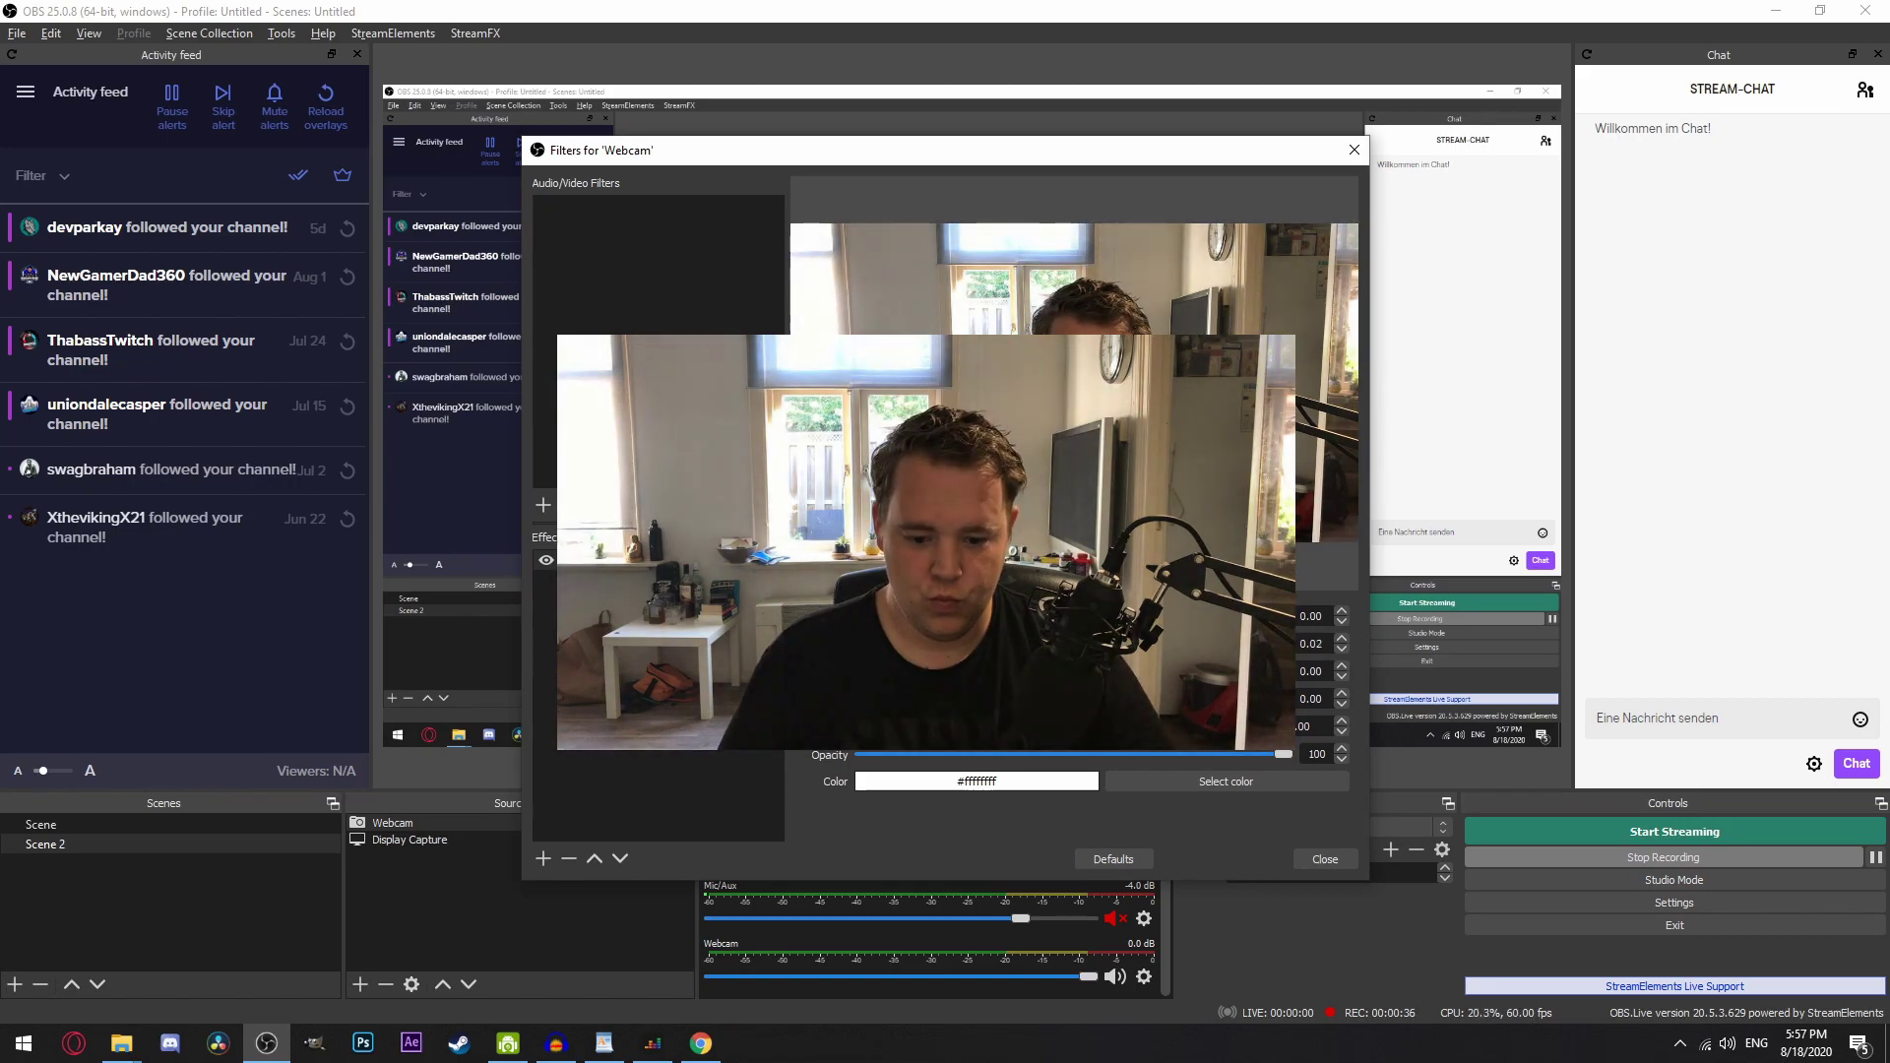
left_click_drag(927, 699, 967, 699)
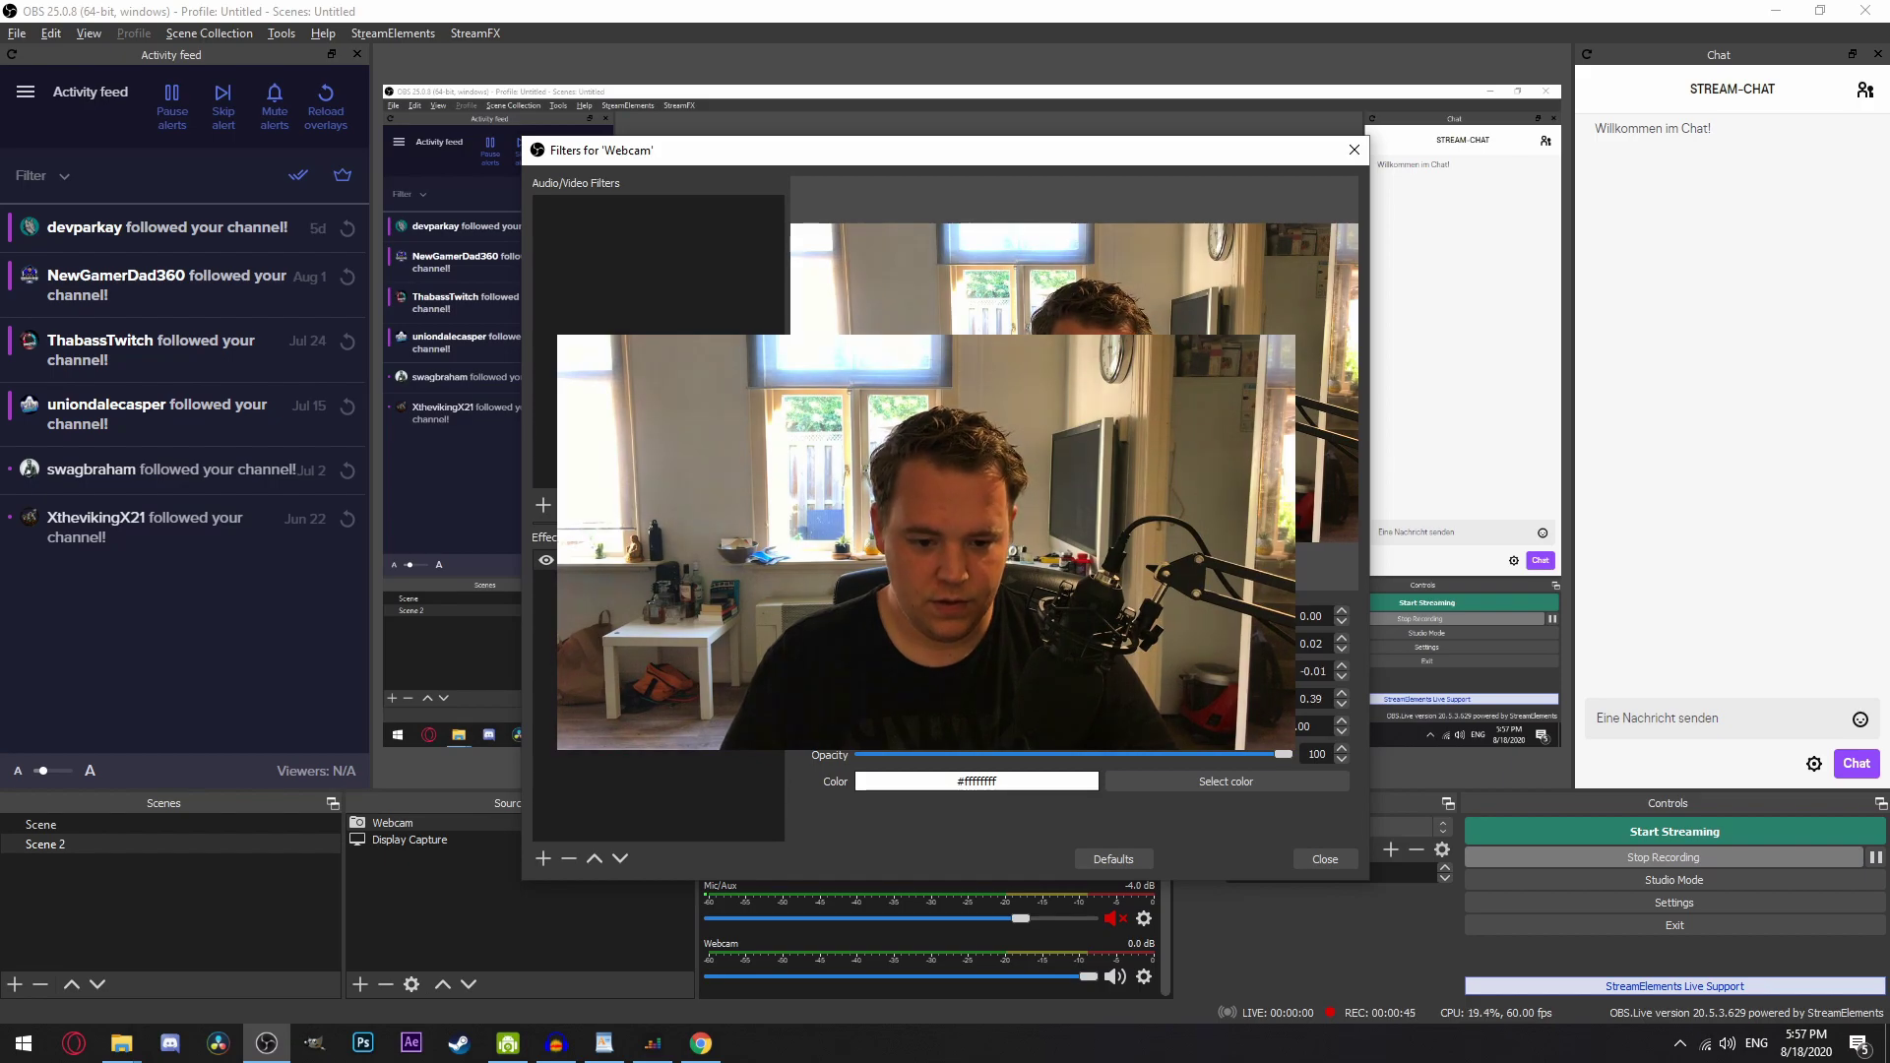
left_click_drag(1068, 671, 1065, 752)
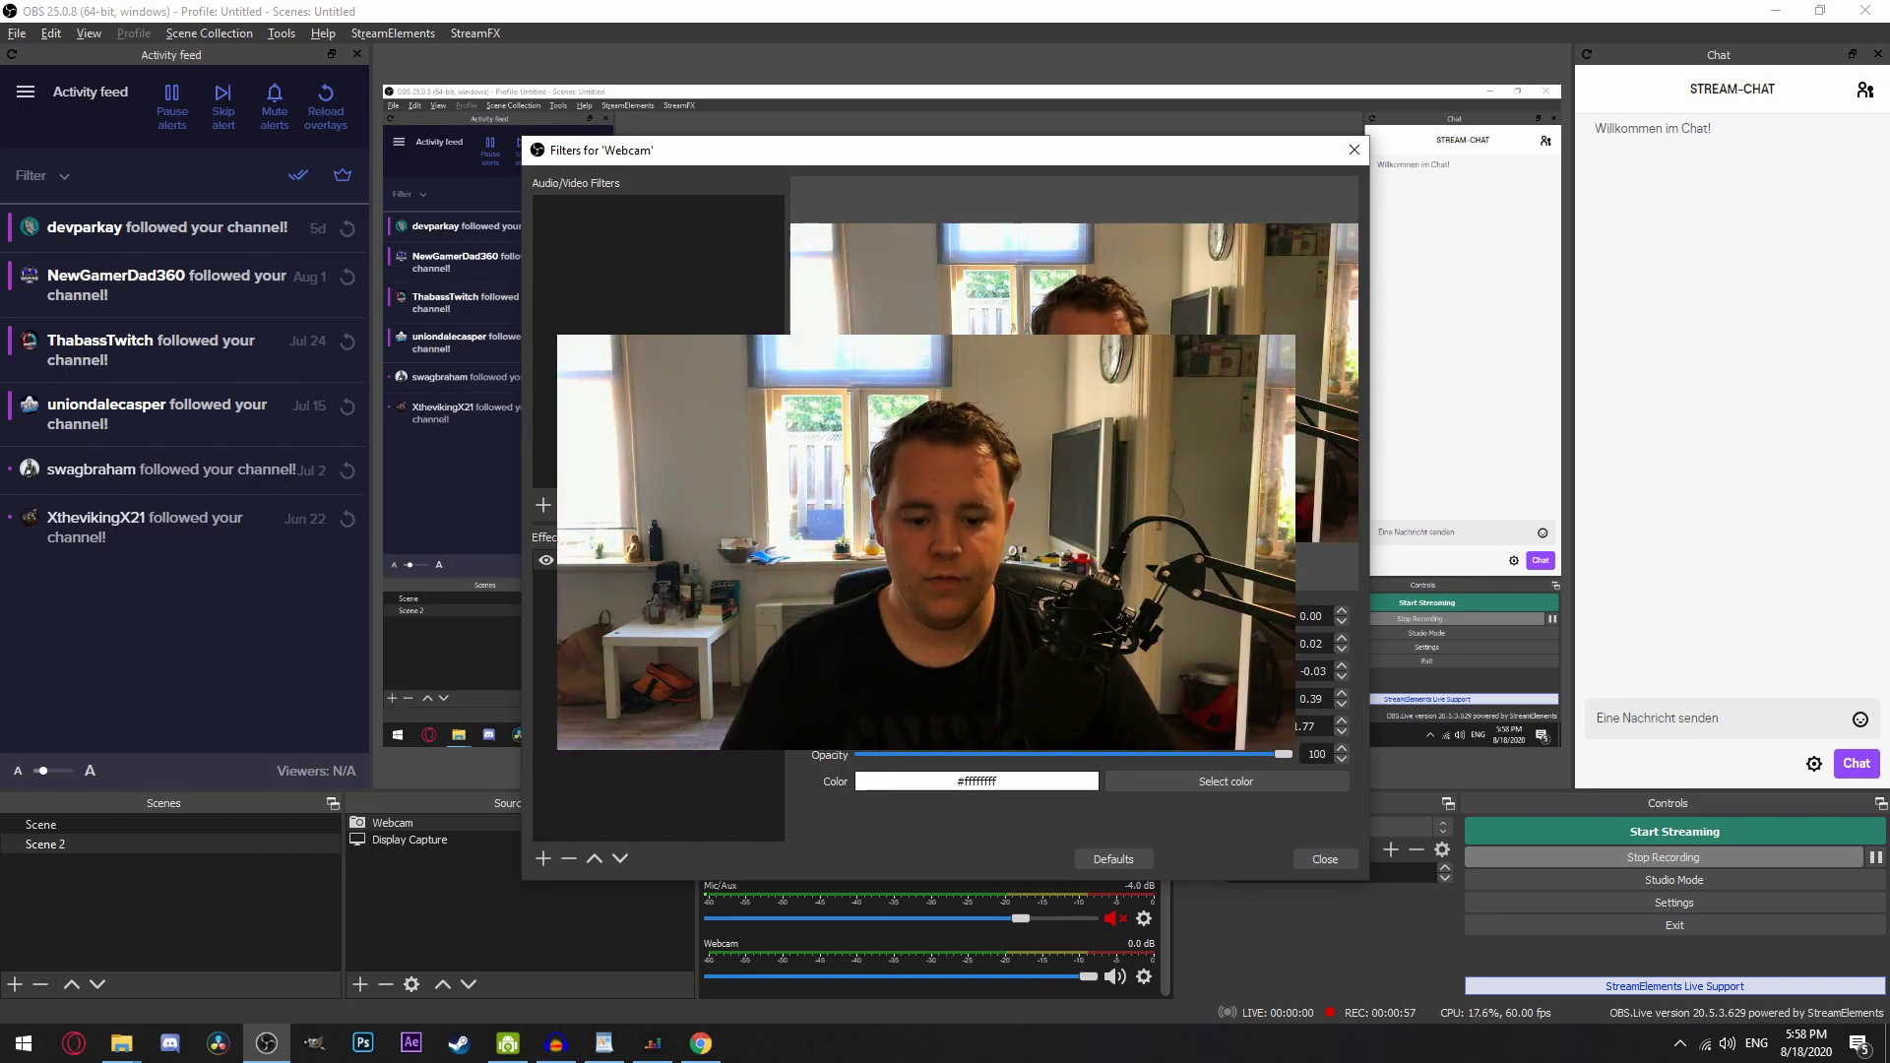